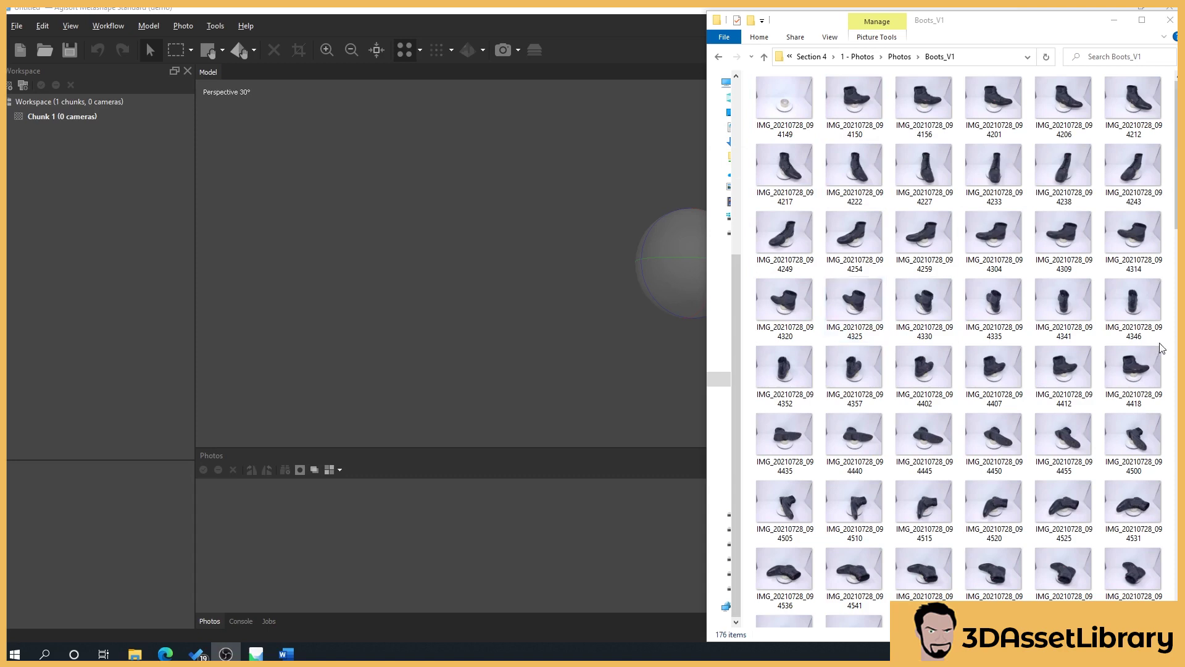
Select the empty-turntable background photo IMG_20210728_094149 in the Boots_V1 folder.
{"action": "left_click", "coordinate": [788, 128]}
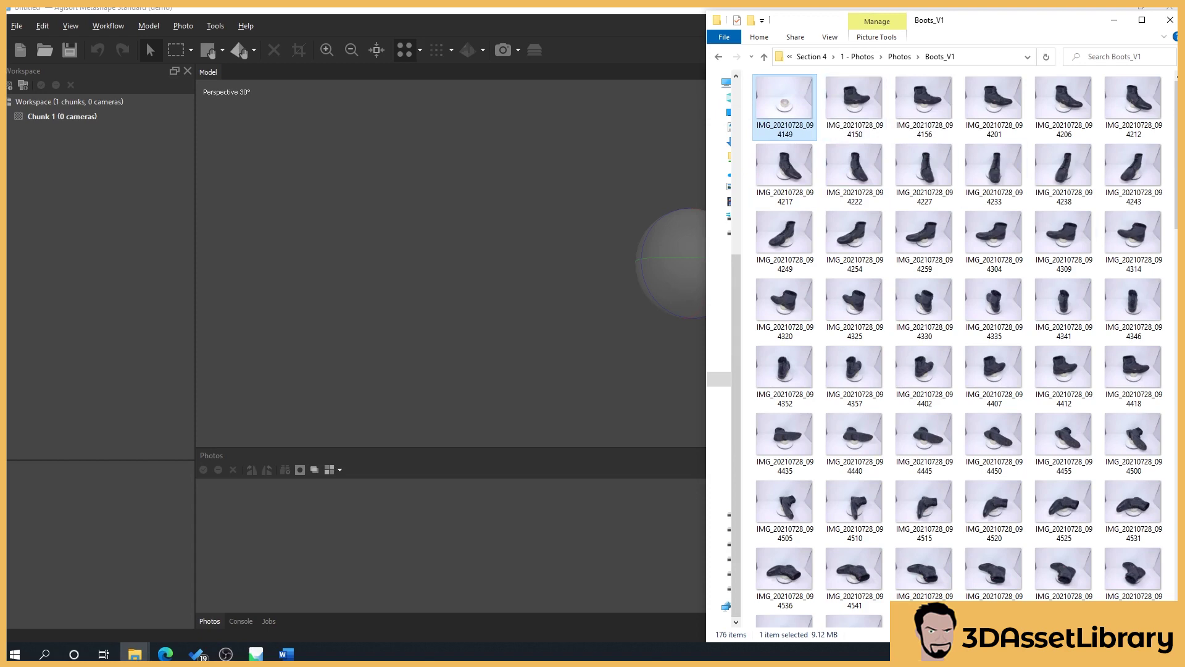
Locate the second empty-turntable photo 095004 further down the Boots_V1 folder.
{"action": "scroll", "coordinate": [1049, 165], "scroll_direction": "down", "scroll_amount": 2}
{"action": "scroll", "coordinate": [1049, 167], "scroll_direction": "down", "scroll_amount": 7}
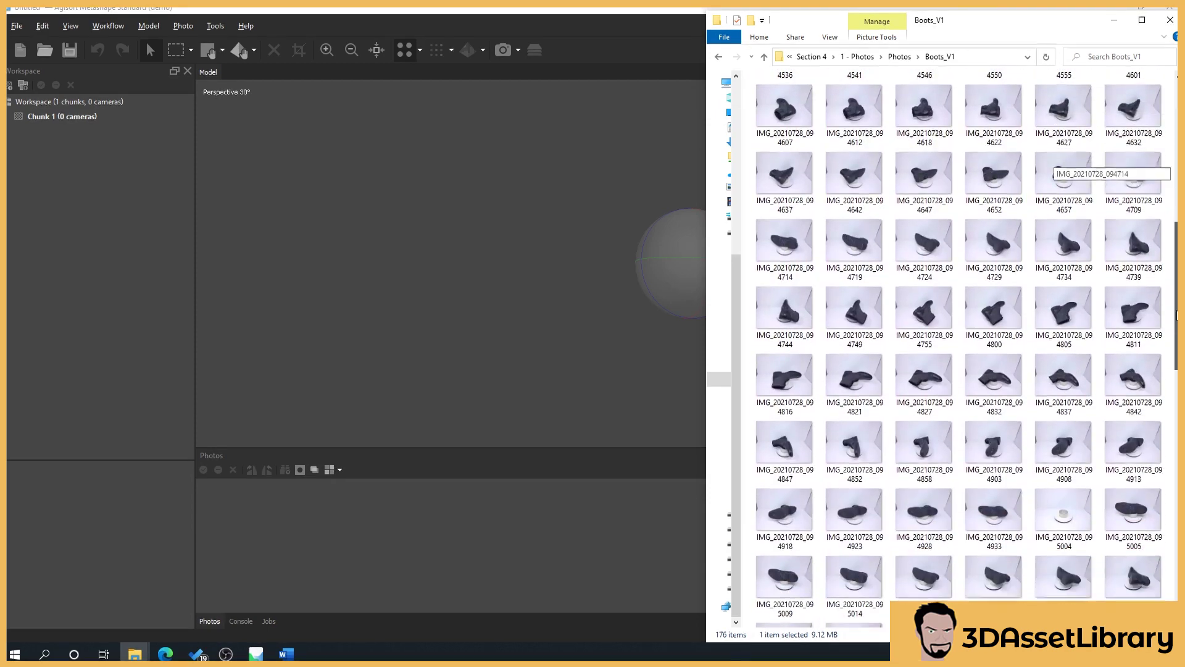
{"action": "left_click", "coordinate": [1036, 409]}
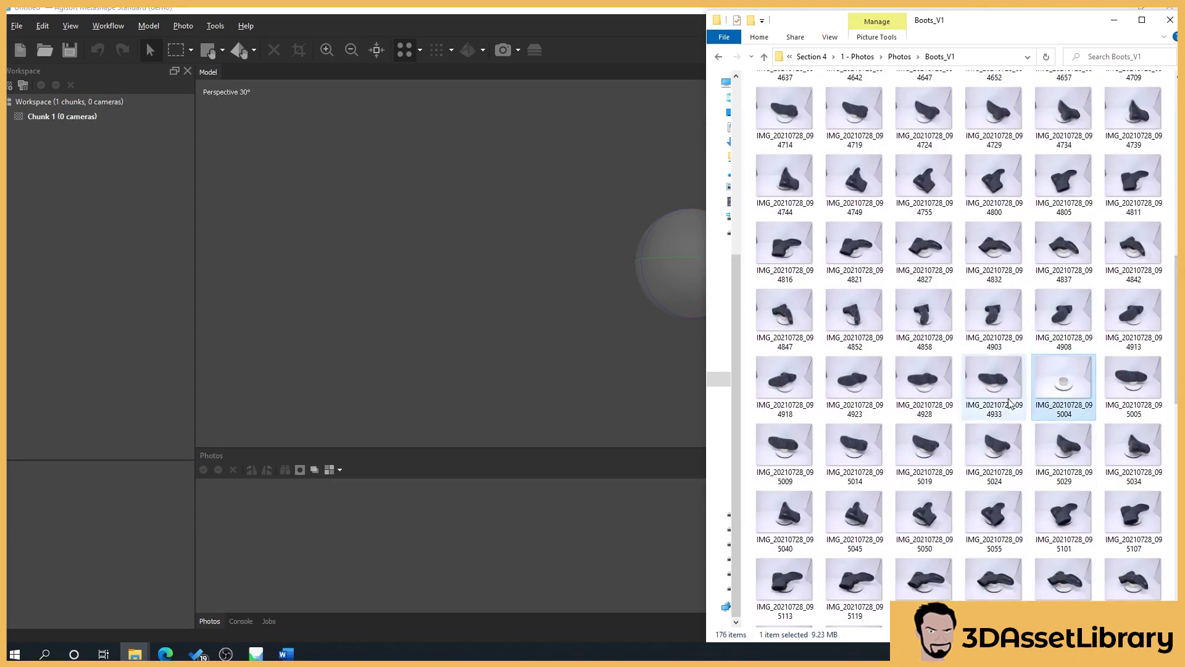
{"action": "mouse_move", "coordinate": [1072, 435]}
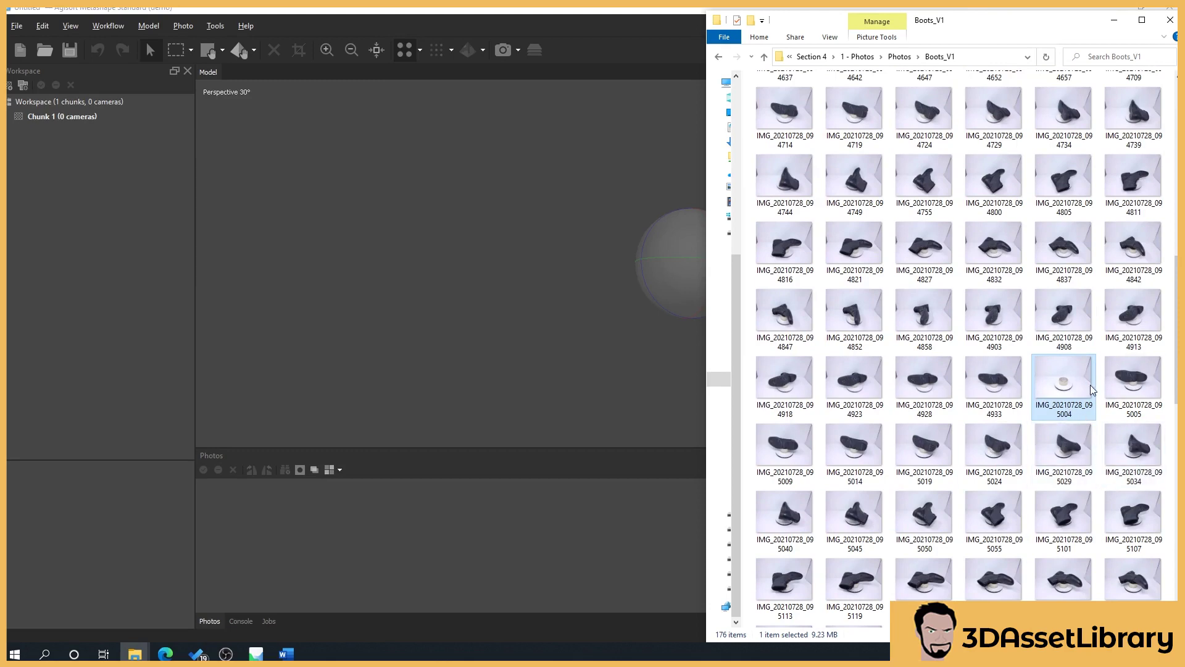
{"action": "scroll", "coordinate": [926, 333], "scroll_direction": "up", "scroll_amount": 10}
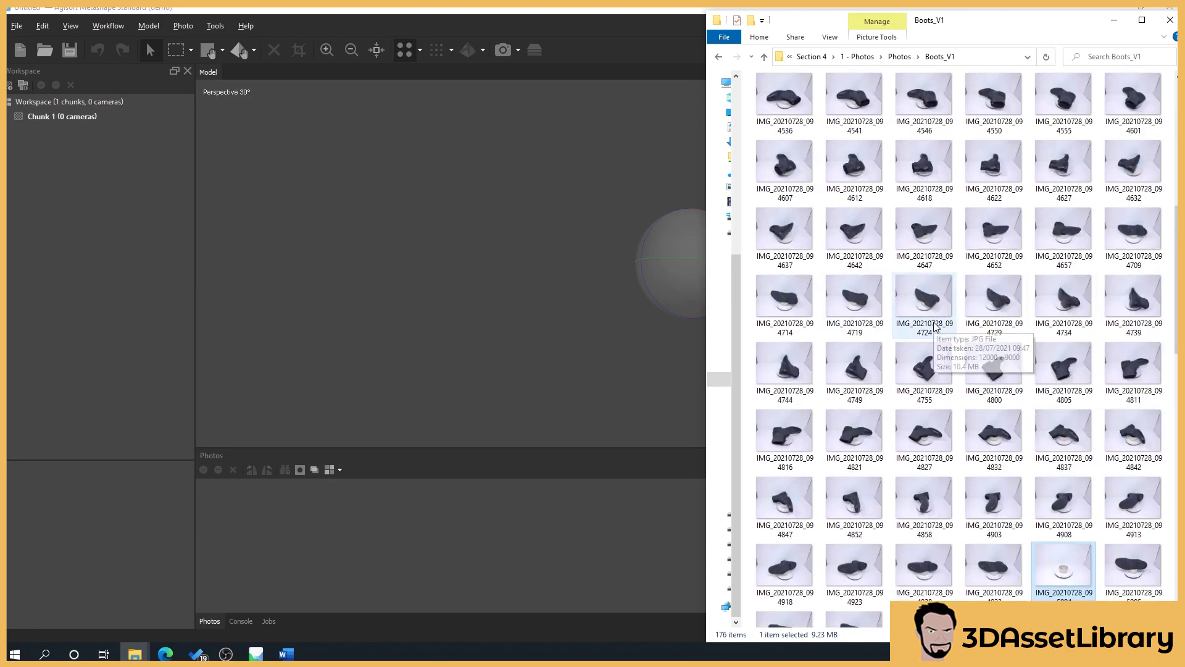
{"action": "scroll", "coordinate": [963, 370], "scroll_direction": "down", "scroll_amount": 7}
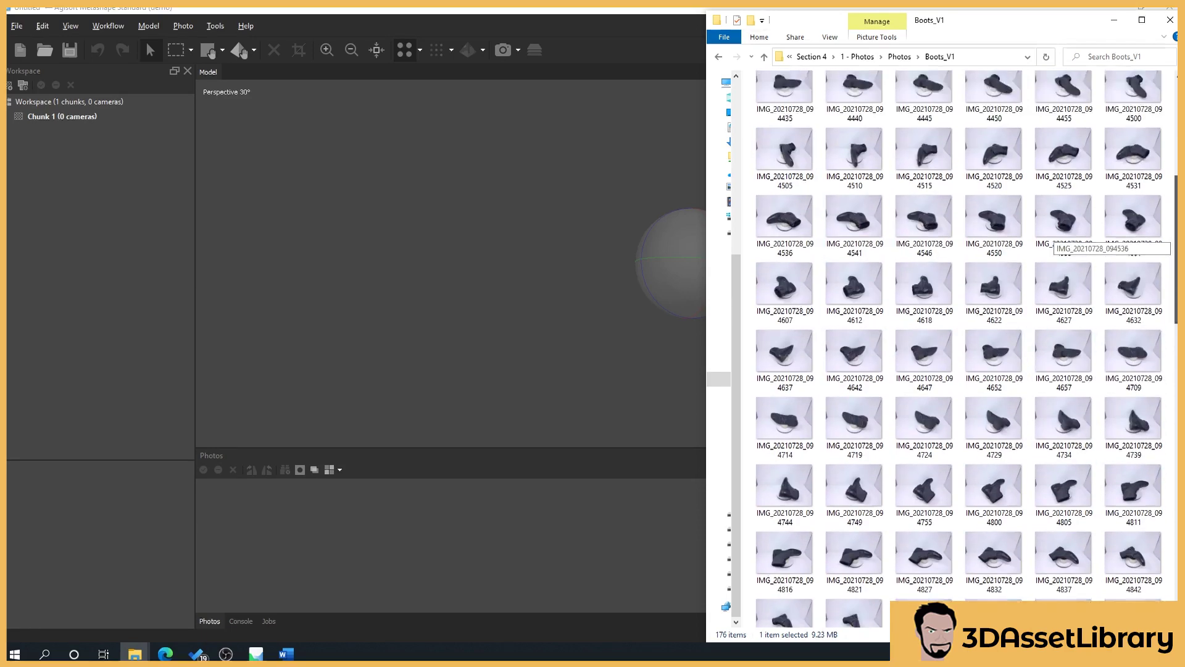
{"action": "scroll", "coordinate": [976, 395], "scroll_direction": "down", "scroll_amount": 4}
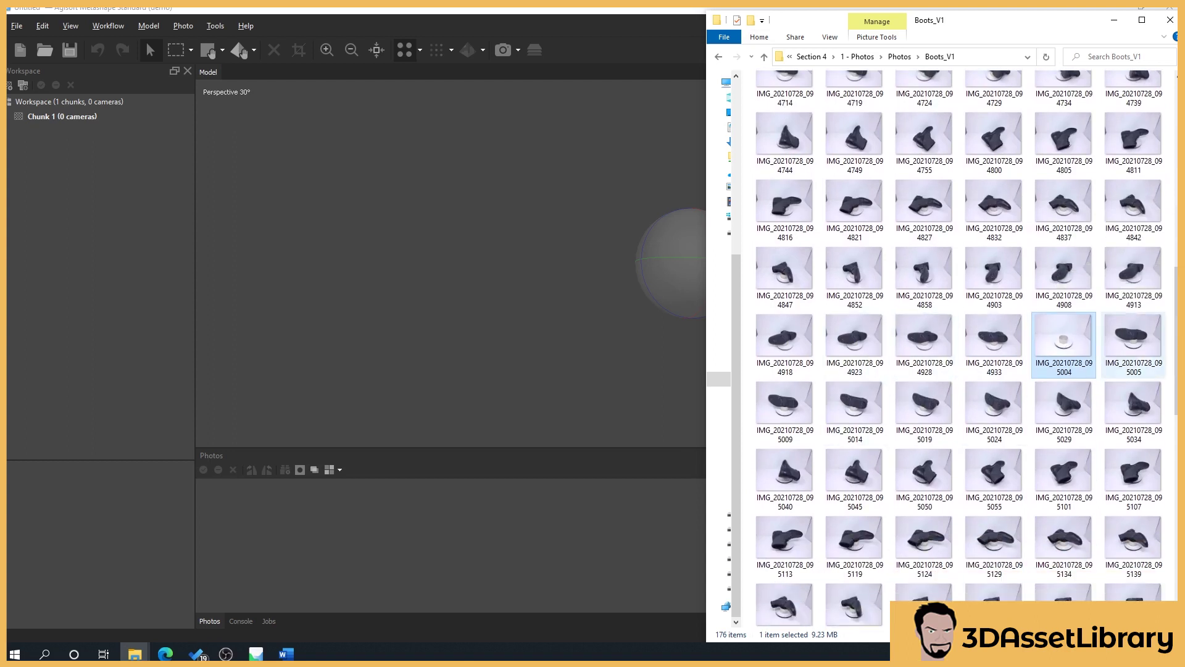
{"action": "scroll", "coordinate": [966, 349], "scroll_direction": "up", "scroll_amount": 10}
Rename background photo 094149 to Mask1, moving it to the end of the folder.
{"action": "left_click", "coordinate": [799, 136]}
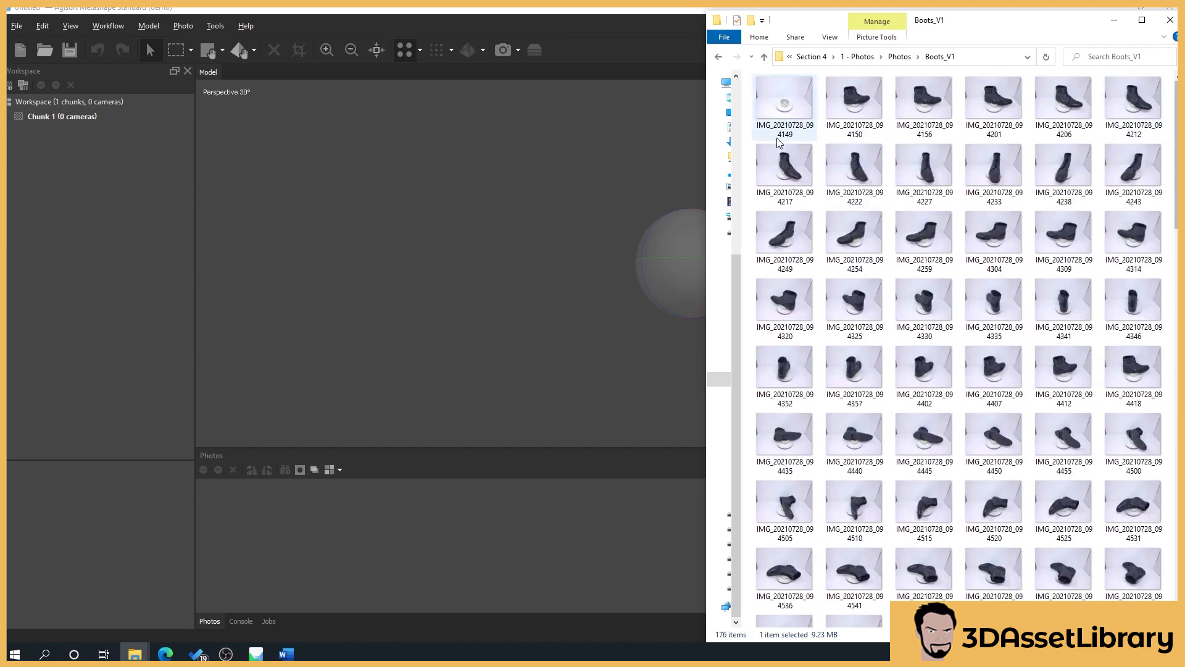
{"action": "left_click", "coordinate": [799, 136]}
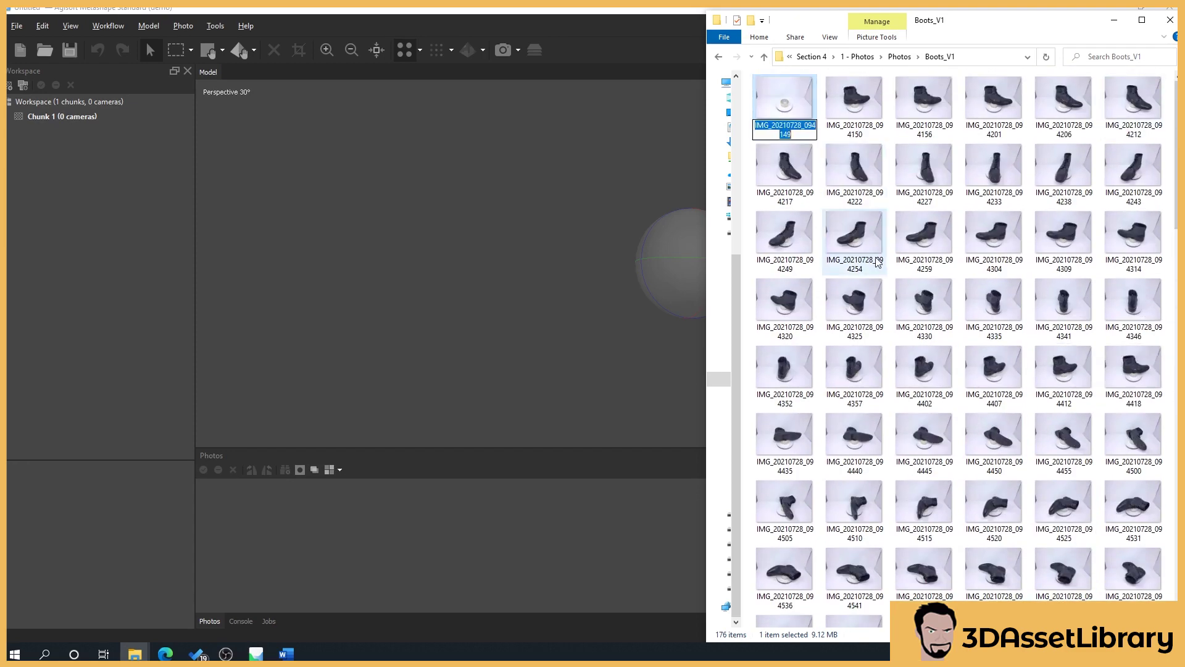
{"action": "type", "text": "Mask1"}
{"action": "key", "text": "Return"}
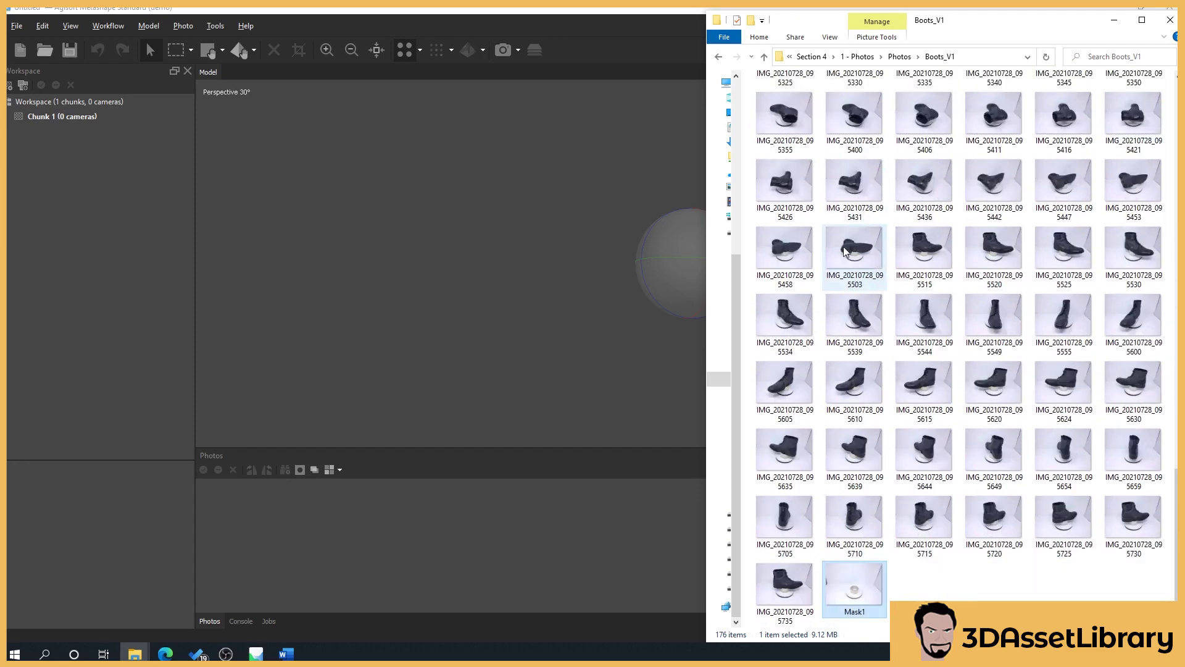
{"action": "scroll", "coordinate": [827, 186], "scroll_direction": "up", "scroll_amount": 15}
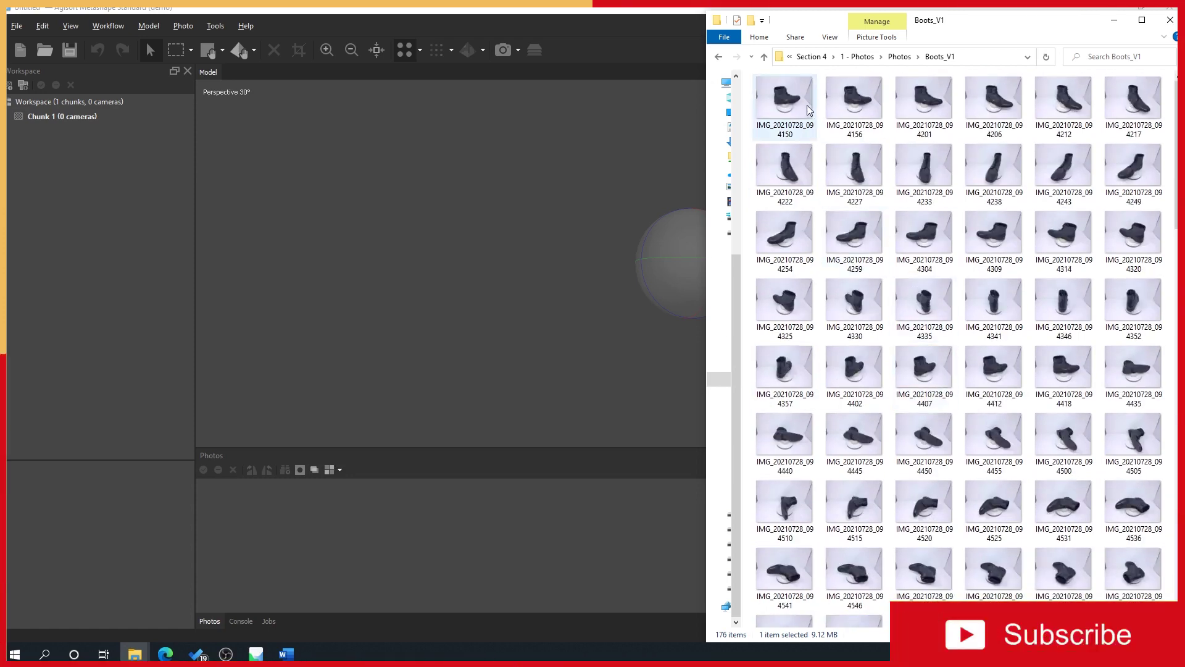
{"action": "scroll", "coordinate": [965, 349], "scroll_direction": "down", "scroll_amount": 4}
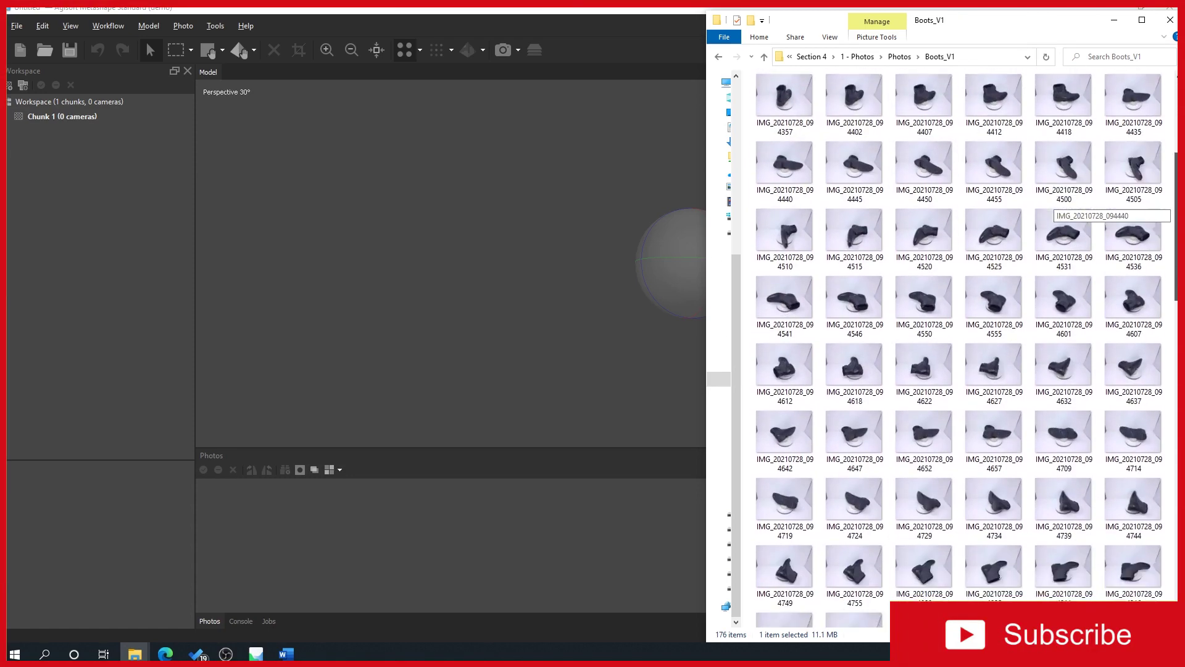
{"action": "scroll", "coordinate": [965, 349], "scroll_direction": "down", "scroll_amount": 4}
Add the 87 photos 094150 through 094933 to Chunk 1 in Metashape.
{"action": "left_click", "coordinate": [924, 497], "text": "shift"}
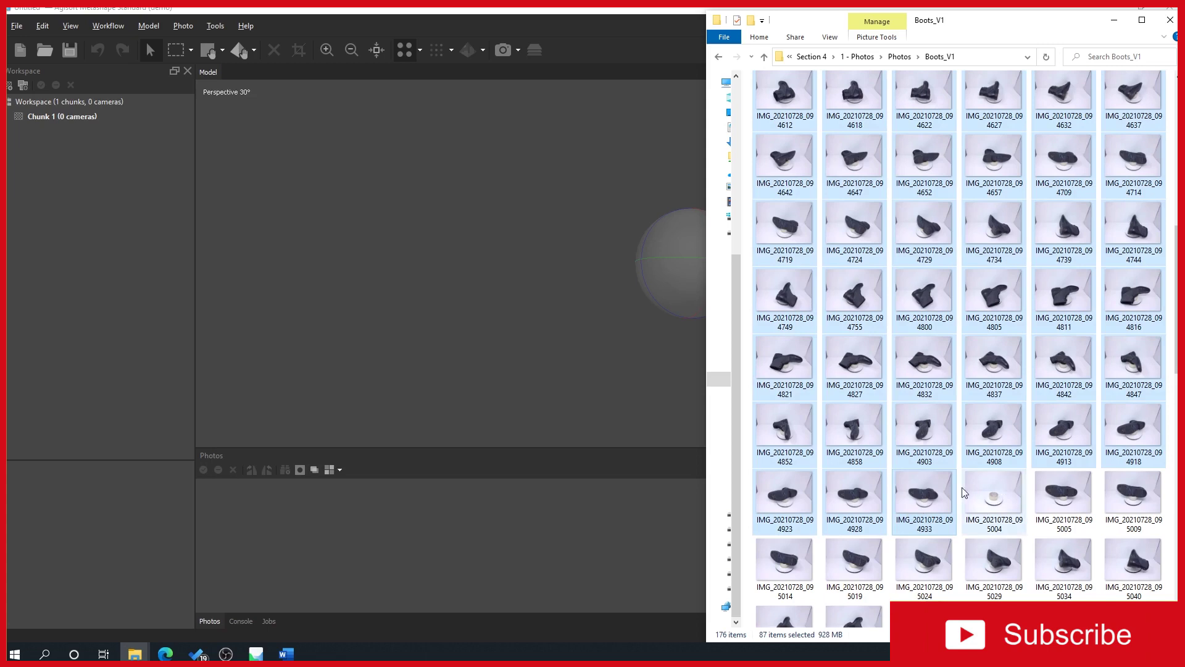
{"action": "left_click_drag", "start_coordinate": [921, 507], "coordinate": [27, 121]}
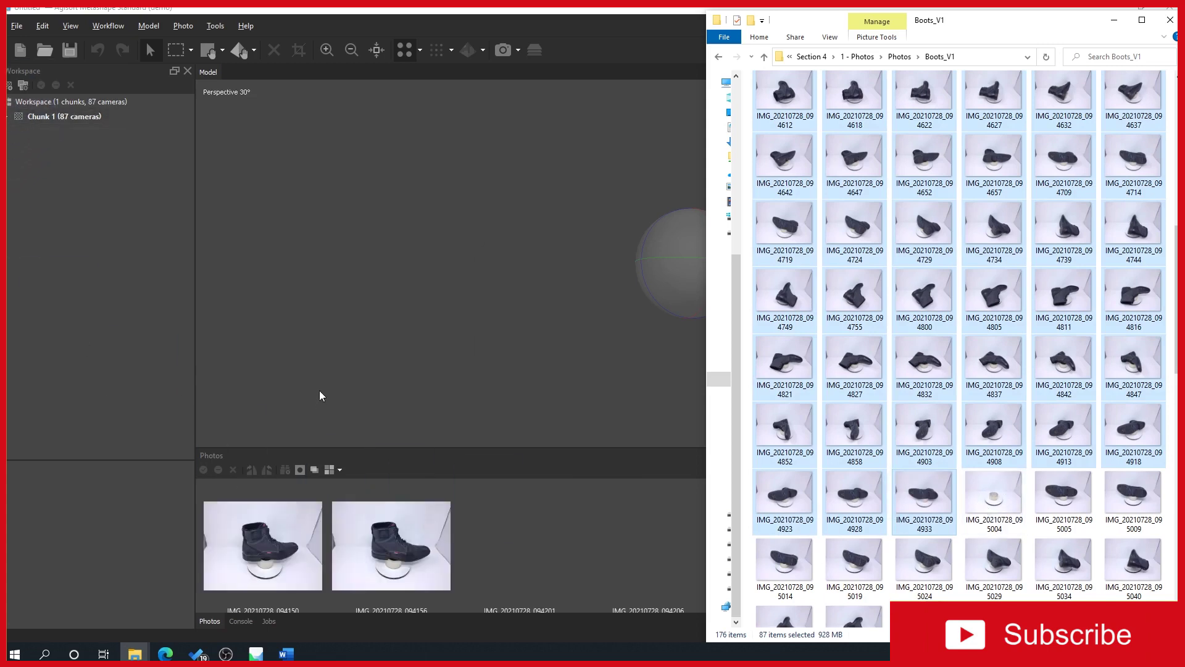
{"action": "left_click", "coordinate": [290, 395]}
Show the photos as small labelled thumbnails in an enlarged Photos pane.
{"action": "left_click", "coordinate": [339, 469]}
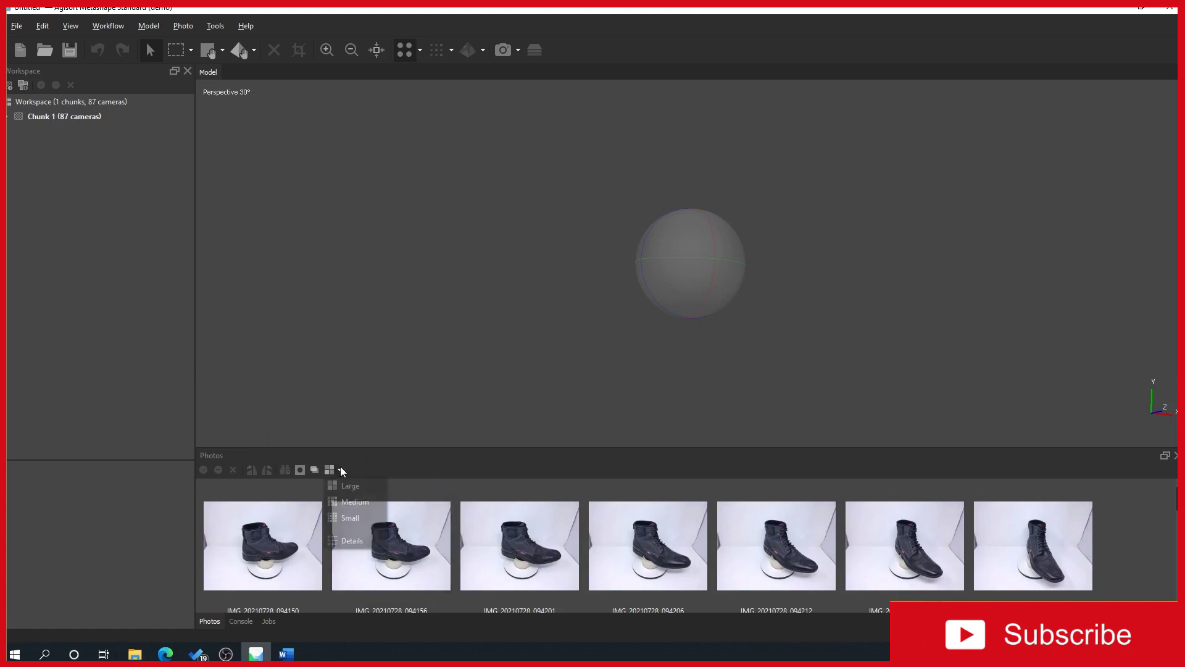
{"action": "left_click", "coordinate": [351, 501]}
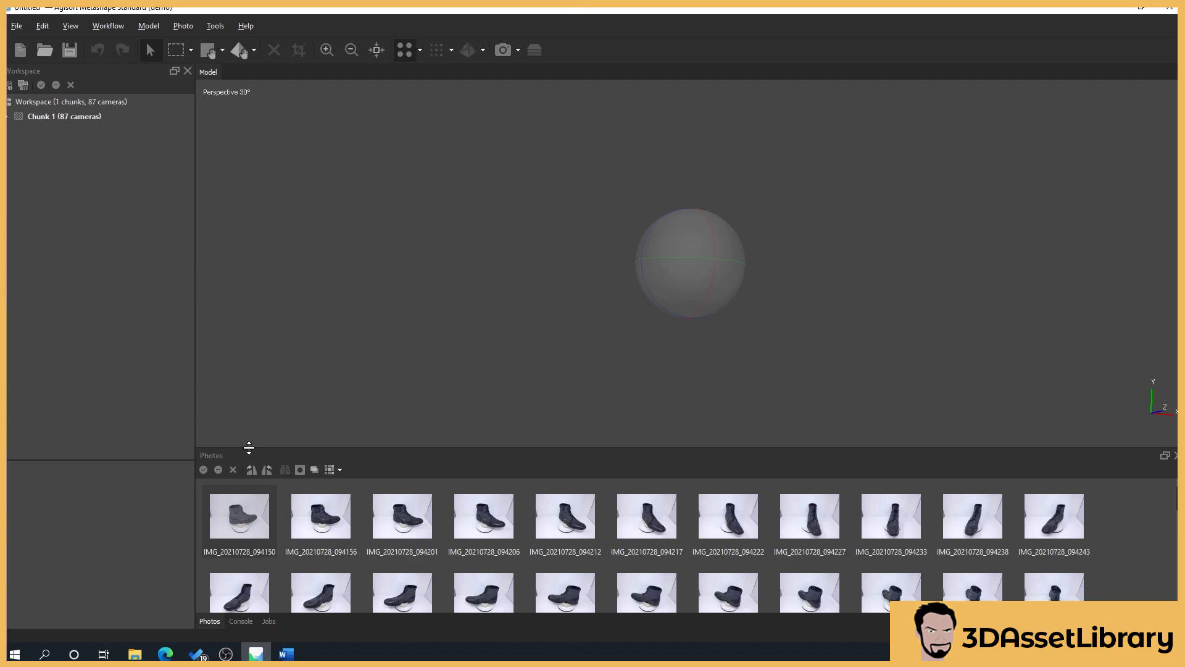
{"action": "left_click_drag", "start_coordinate": [246, 446], "coordinate": [250, 310]}
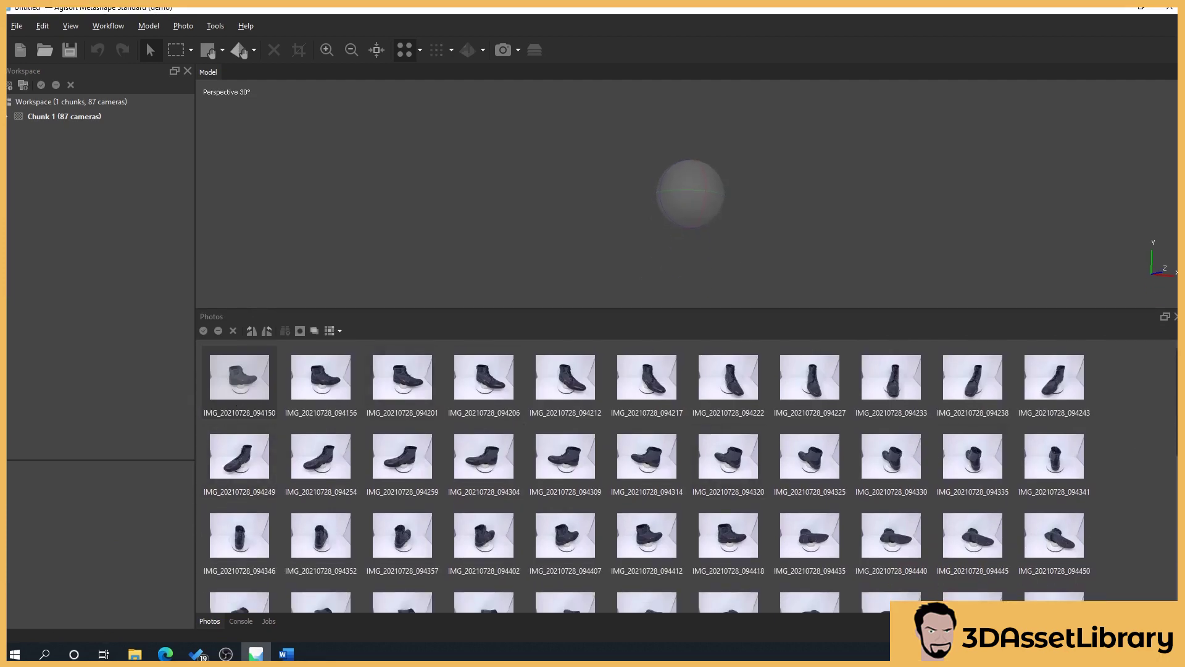
{"action": "scroll", "coordinate": [1071, 579], "scroll_direction": "down", "scroll_amount": 5}
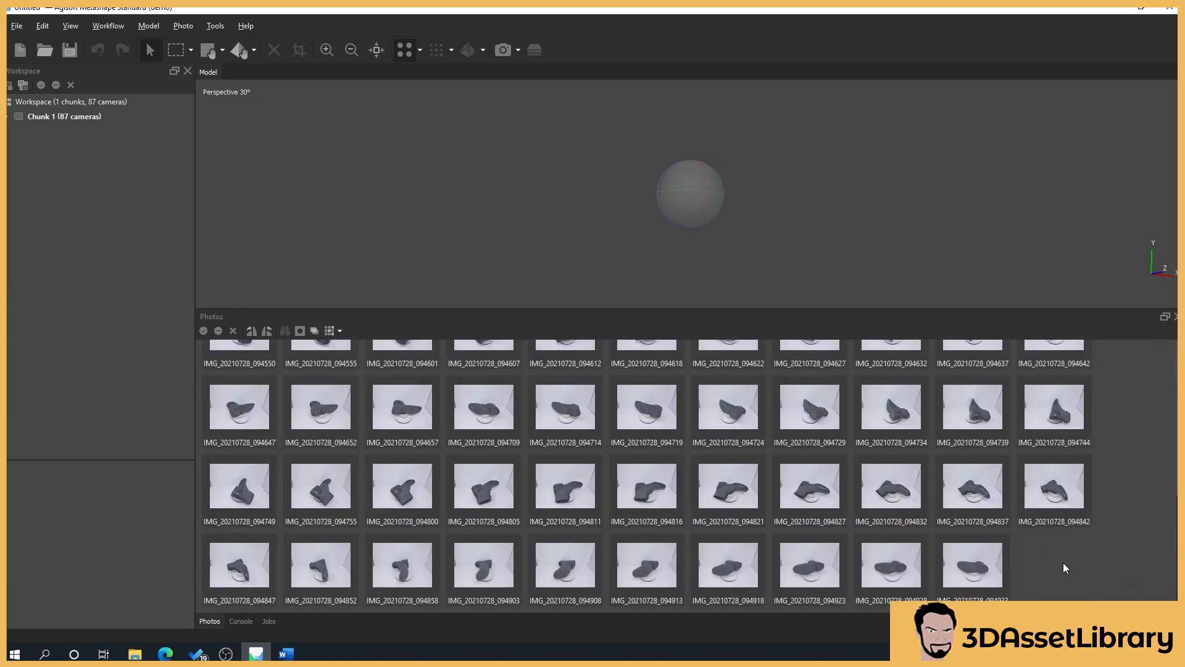
{"action": "scroll", "coordinate": [914, 475], "scroll_direction": "up", "scroll_amount": 4}
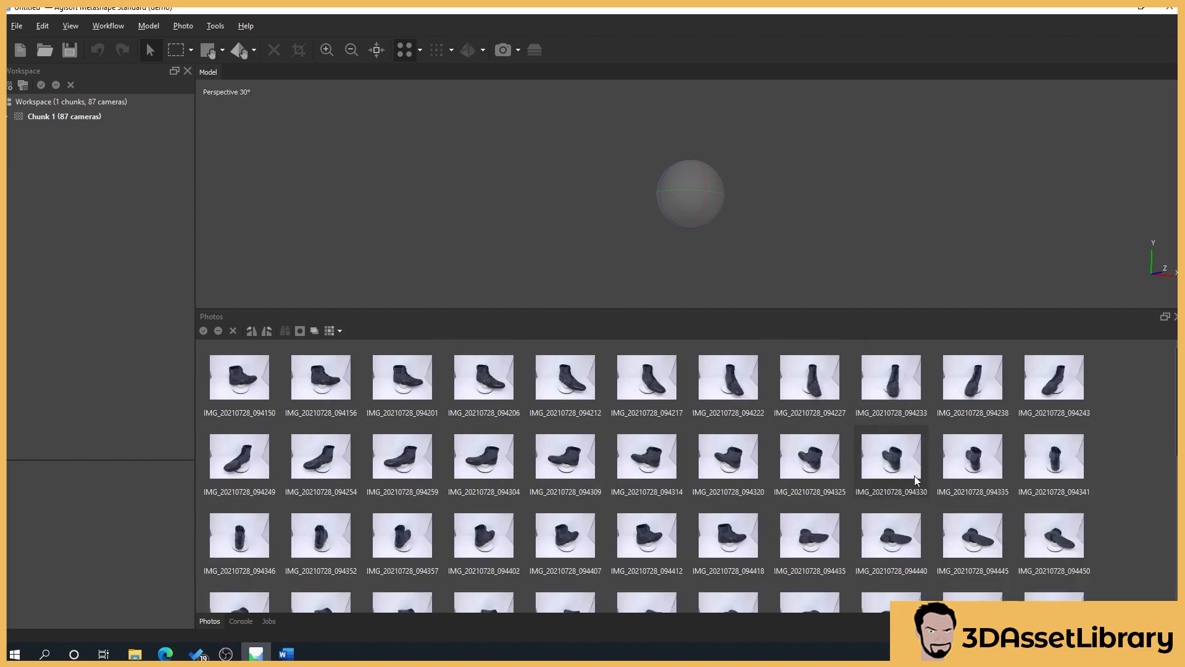
Import masks for all photos using From Background, Replacement, tolerance 50, selected cameras.
{"action": "key", "text": "ctrl+a"}
{"action": "right_click", "coordinate": [250, 388]}
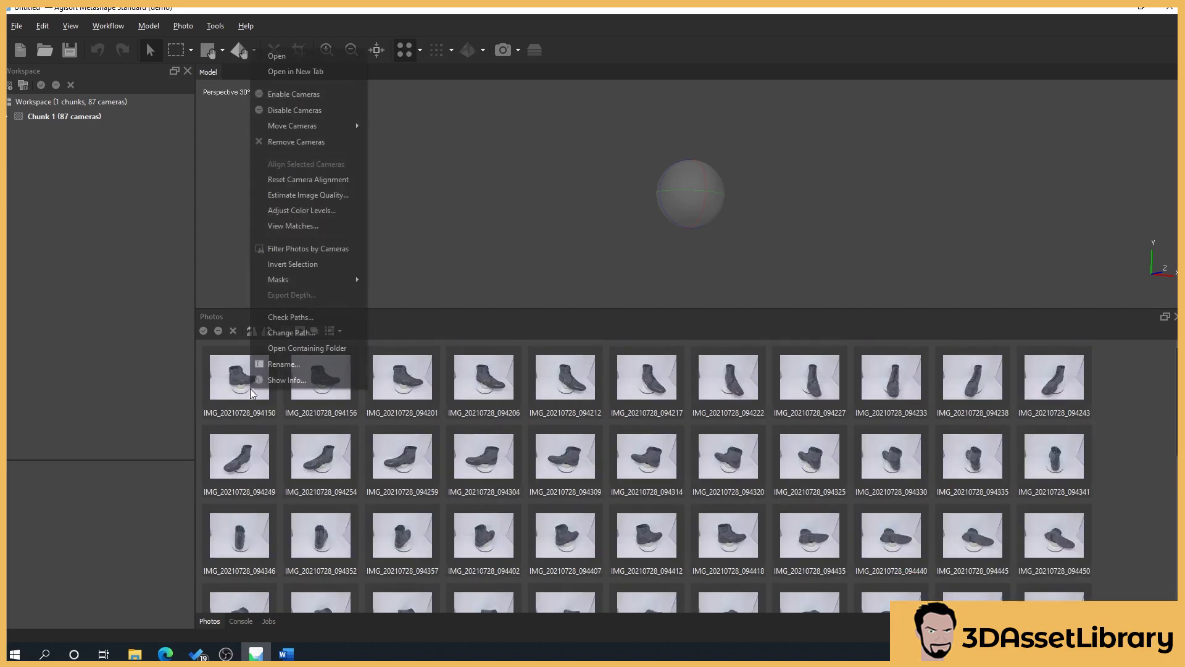
{"action": "mouse_move", "coordinate": [341, 278]}
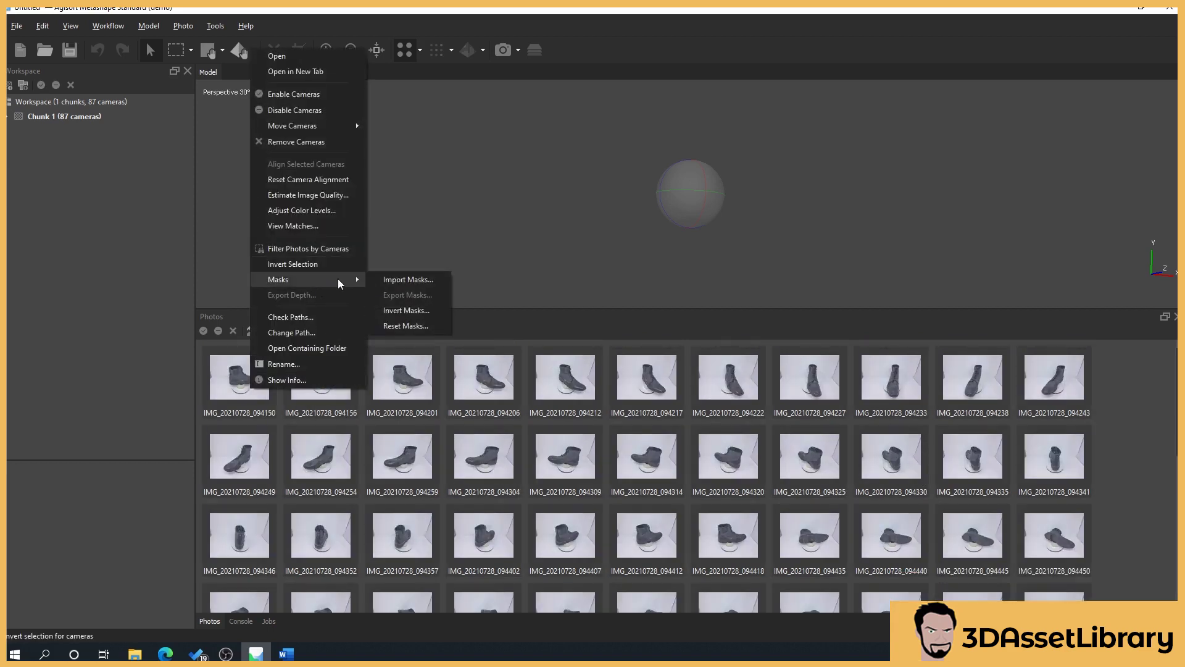
{"action": "left_click", "coordinate": [398, 282]}
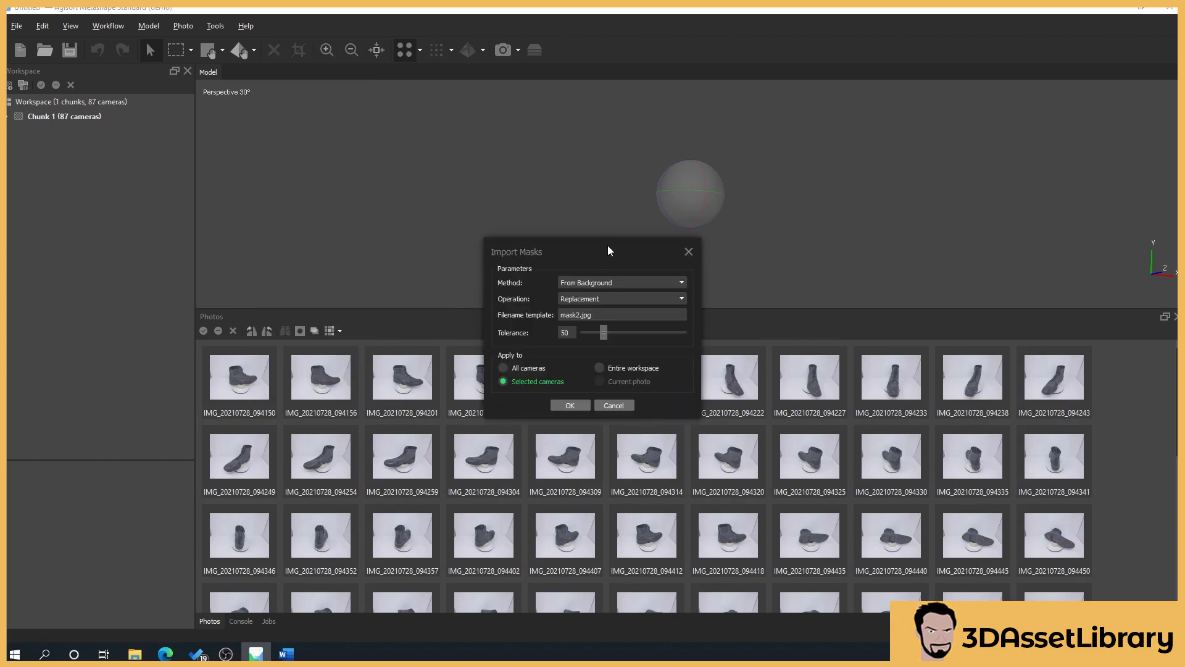
{"action": "left_click_drag", "start_coordinate": [608, 246], "coordinate": [553, 303]}
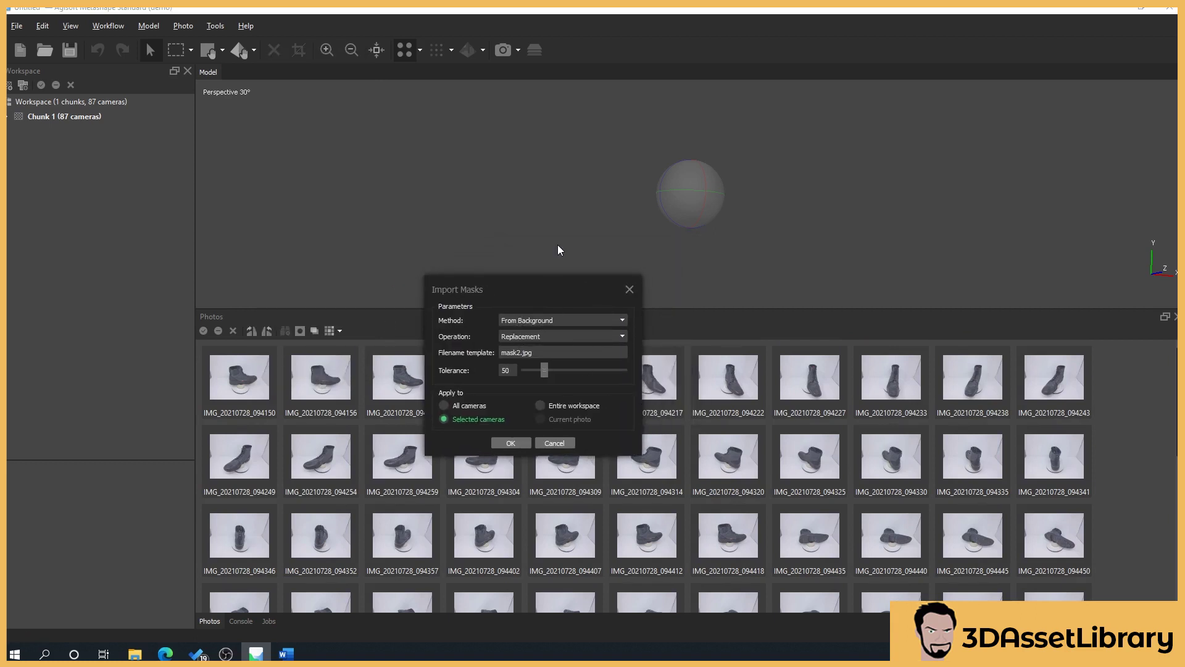
{"action": "left_click", "coordinate": [546, 320]}
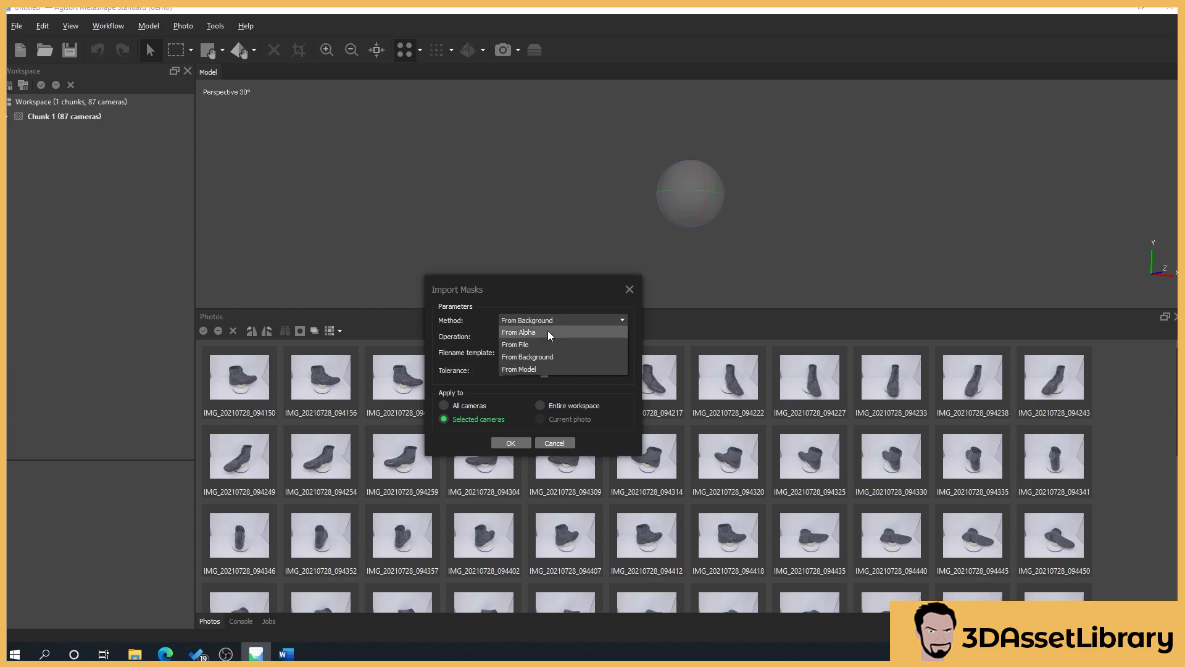
{"action": "left_click", "coordinate": [533, 356]}
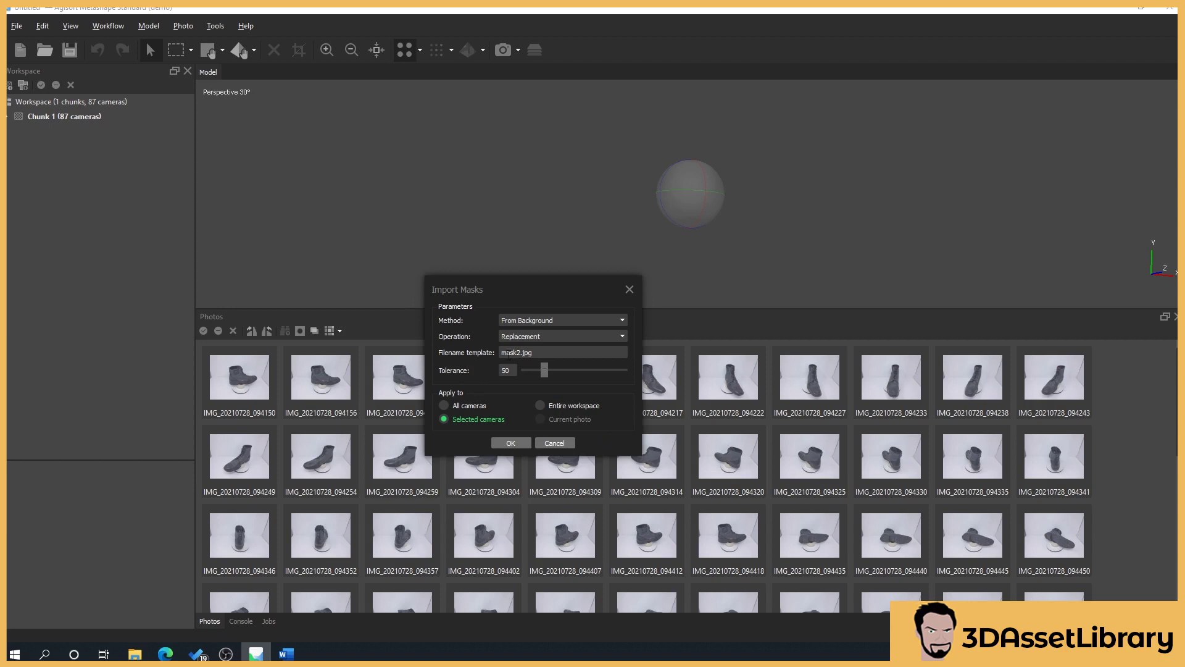
Replace the mask filename template mask2.jpg with mask1.jpg.
{"action": "key", "text": "ctrl+a"}
{"action": "key", "text": "BackSpace"}
{"action": "type", "text": "mask1.jpg"}
Accept the mask settings and choose the Boots_V1 photos folder as the background source.
{"action": "left_click", "coordinate": [513, 443]}
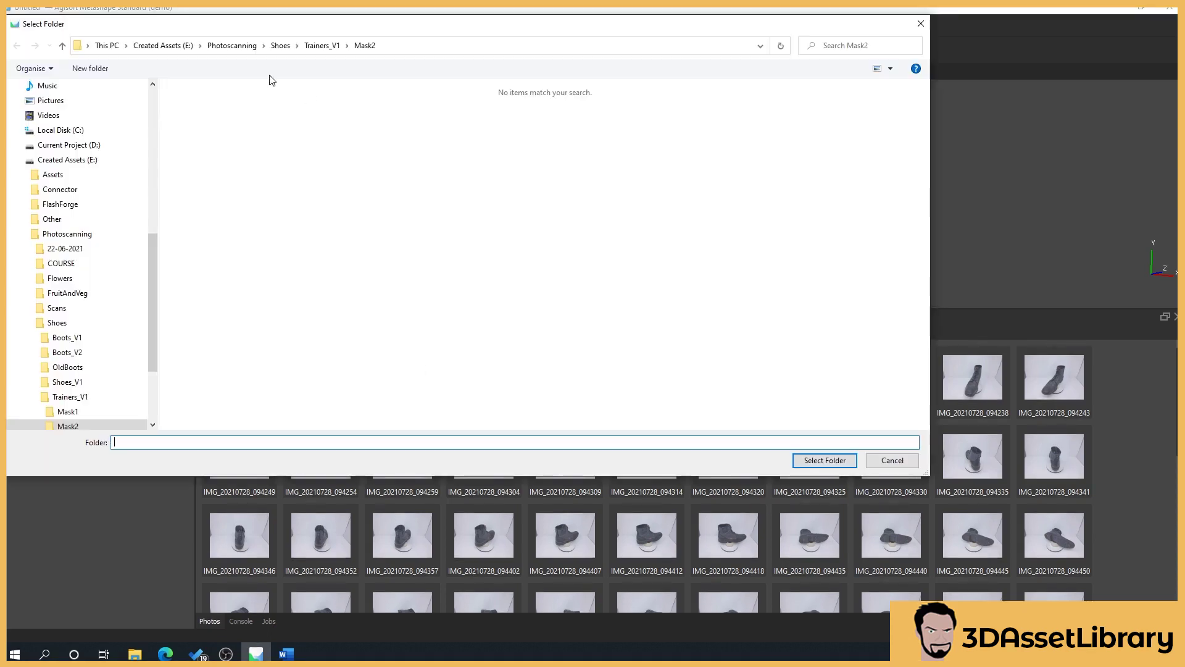
{"action": "left_click_drag", "start_coordinate": [155, 130], "coordinate": [38, 131]}
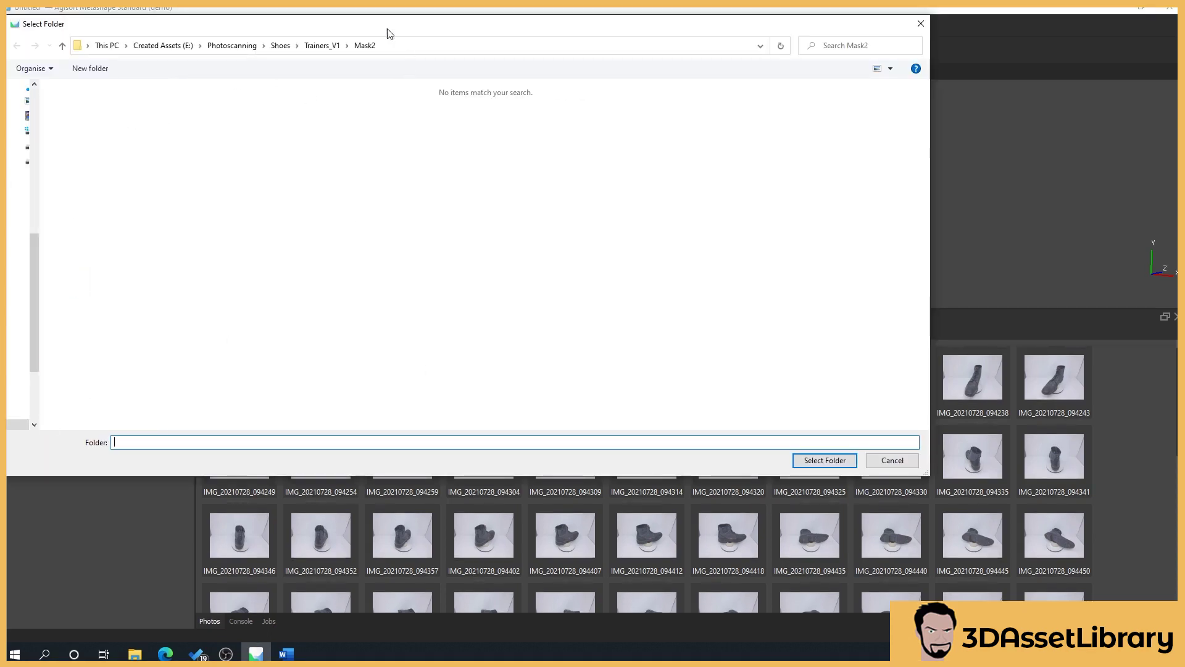
{"action": "mouse_move", "coordinate": [141, 655]}
{"action": "left_click", "coordinate": [188, 593]}
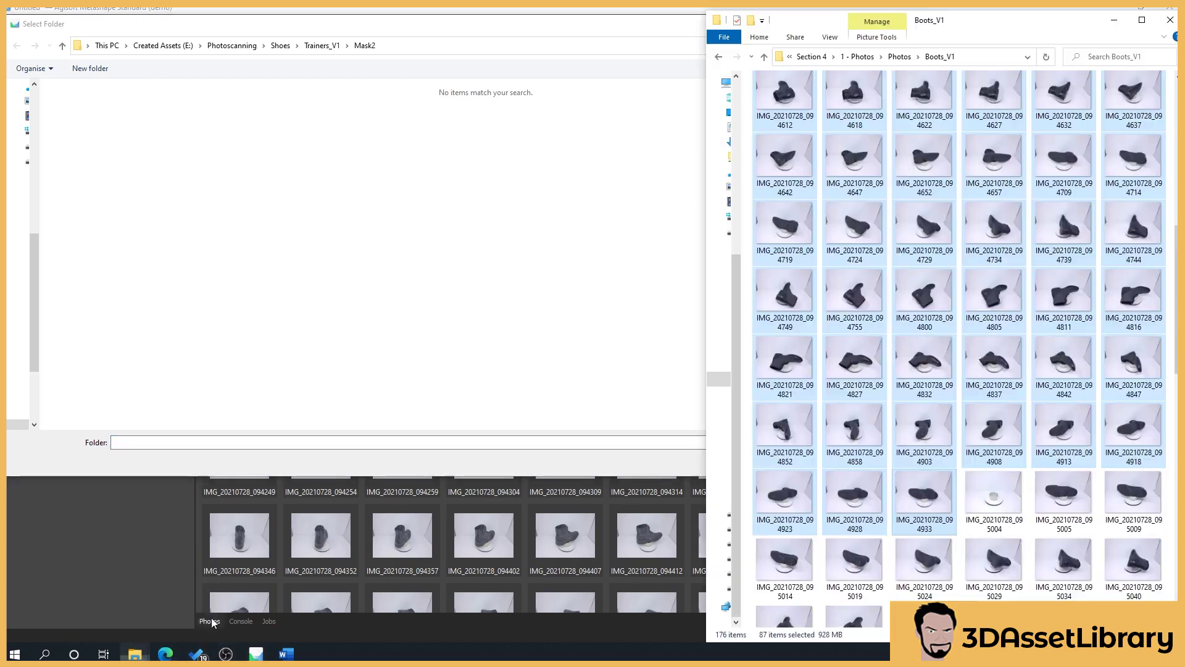
{"action": "left_click", "coordinate": [994, 56]}
{"action": "key", "text": "ctrl+c"}
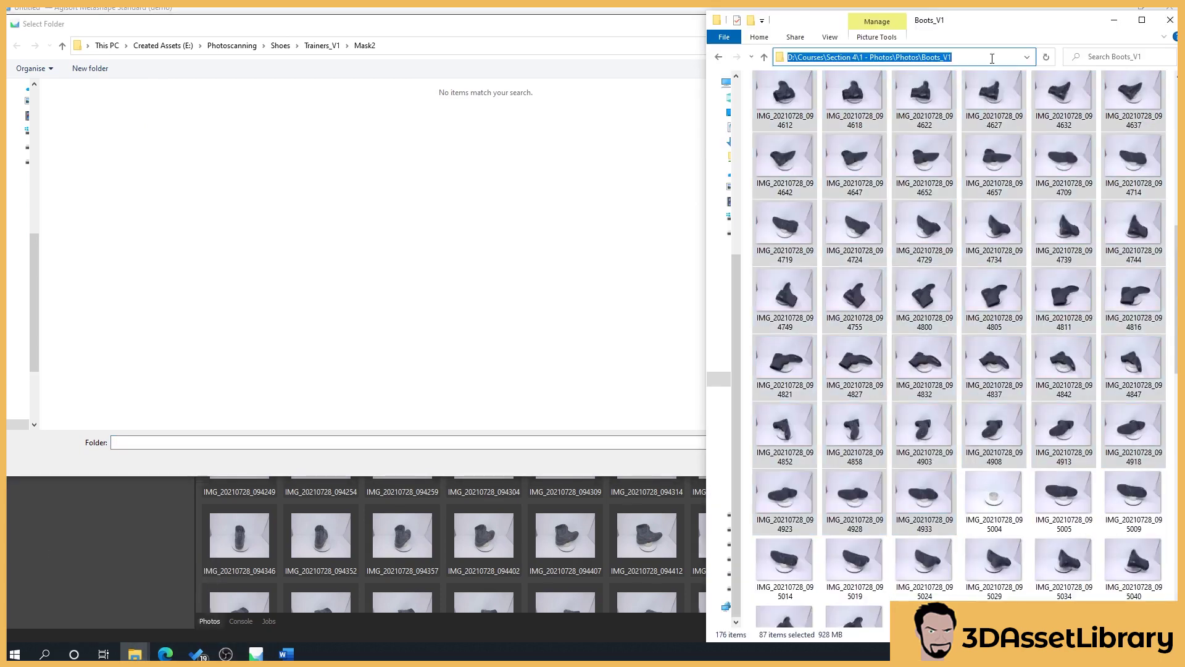
{"action": "left_click", "coordinate": [421, 44]}
{"action": "key", "text": "ctrl+v"}
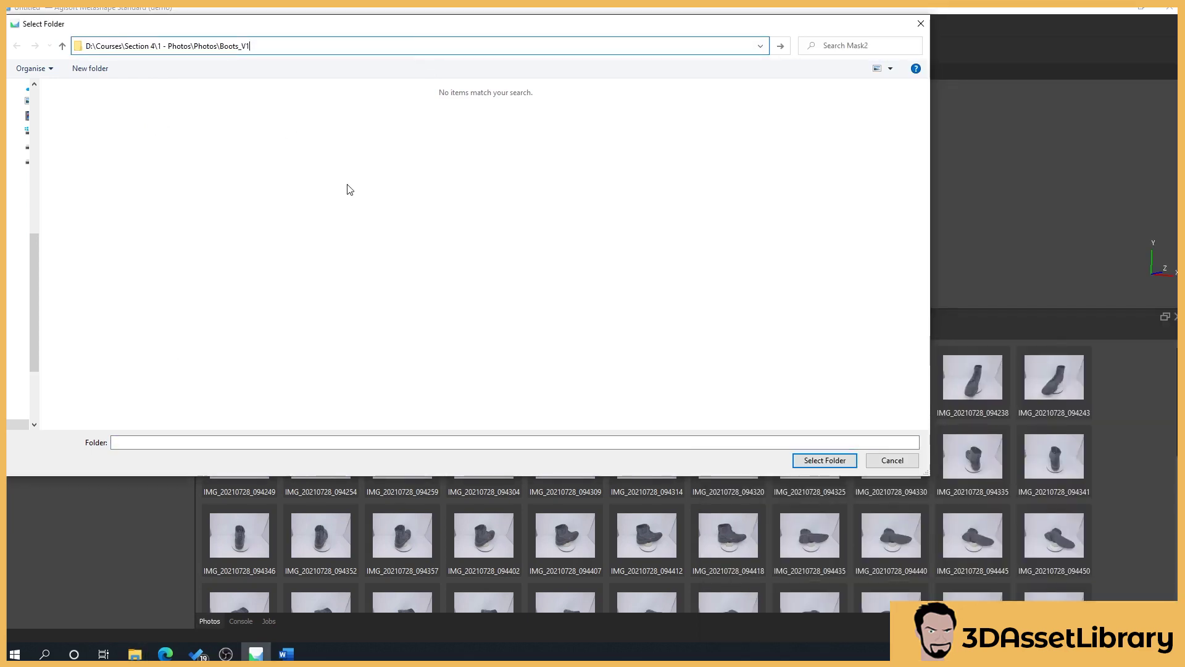
{"action": "key", "text": "Return"}
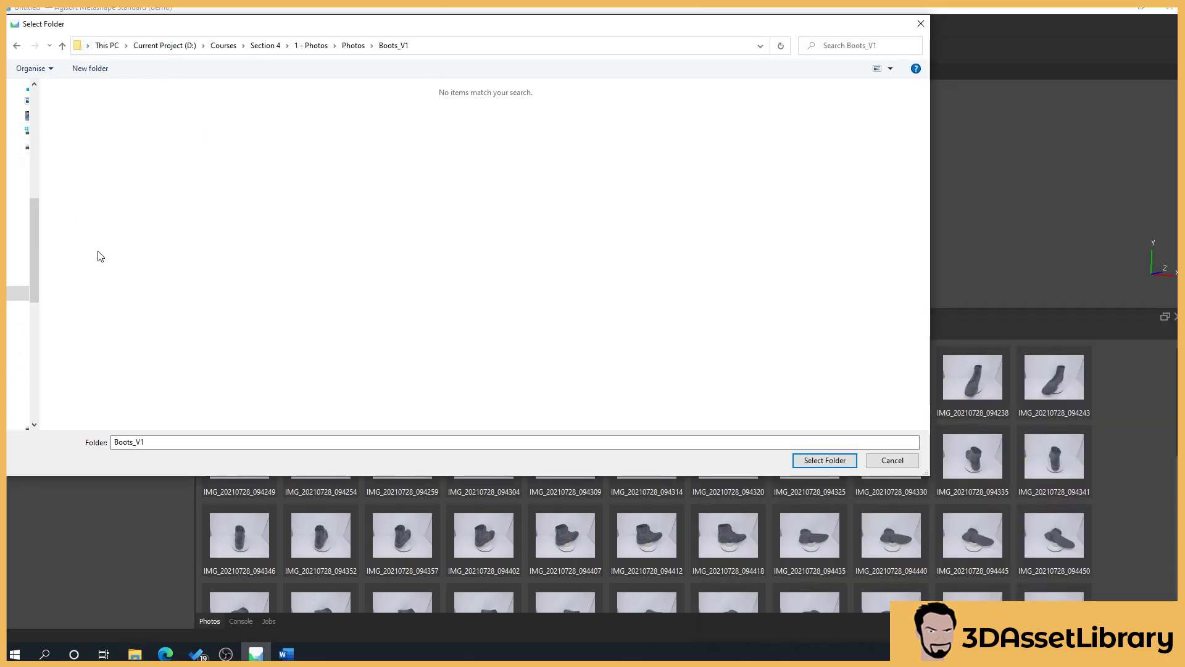
{"action": "left_click", "coordinate": [840, 460]}
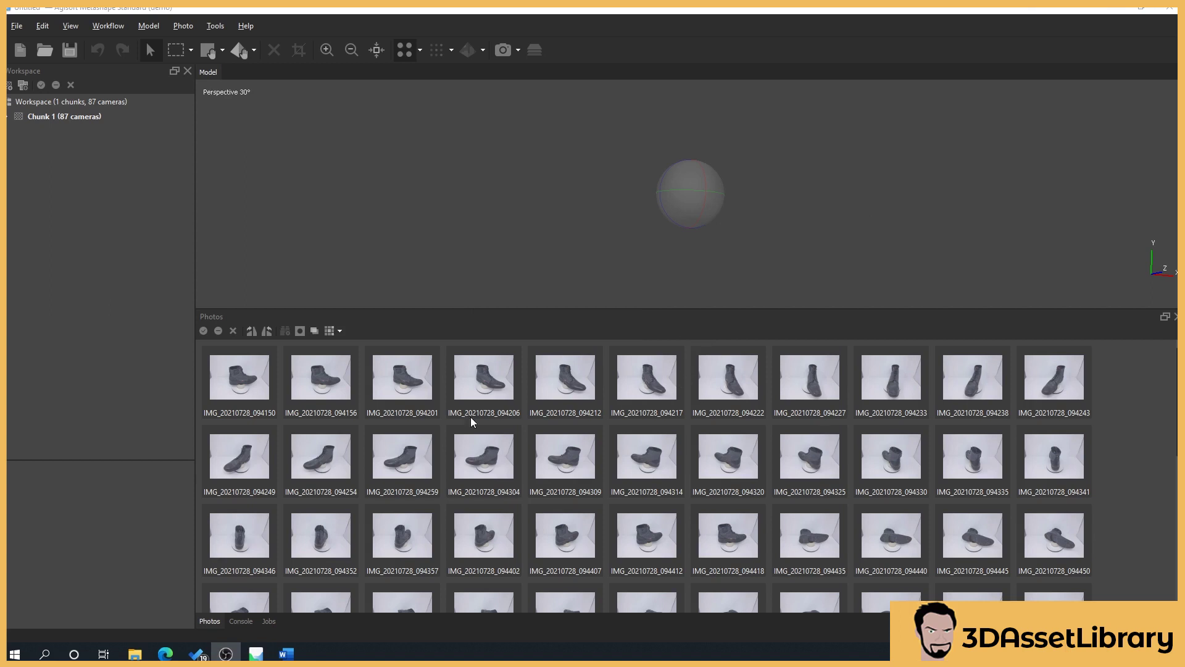
Display mask thumbnails so the 87 photos show white-on-black boot masks, then deselect.
{"action": "left_click", "coordinate": [299, 331]}
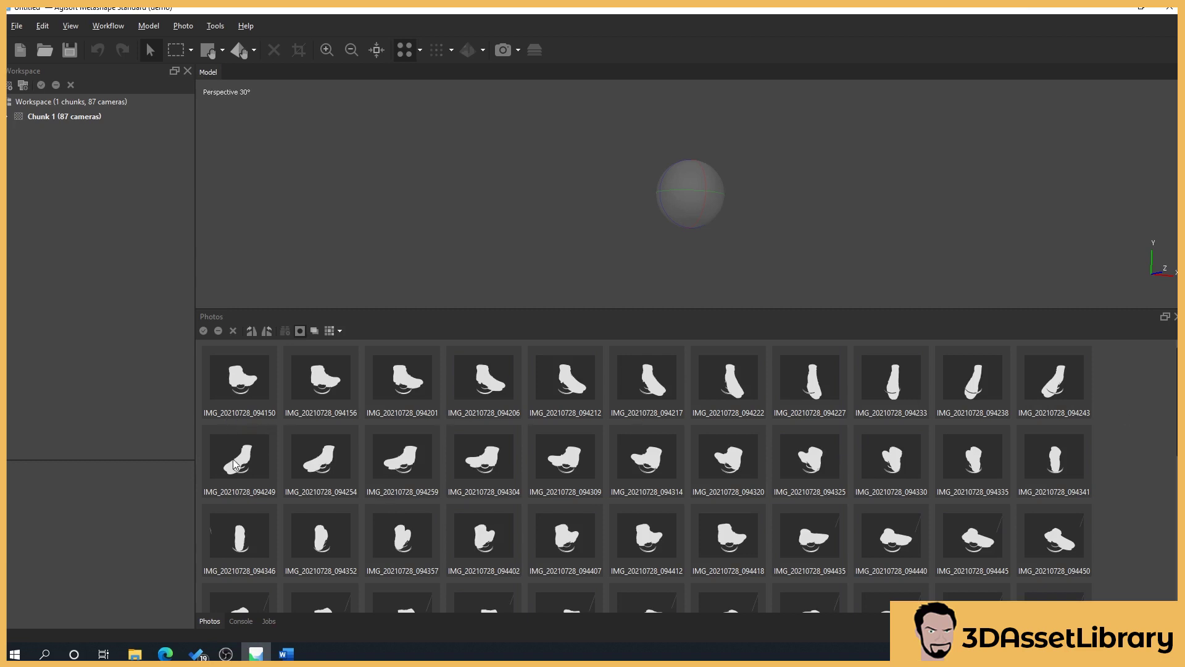
{"action": "left_click", "coordinate": [300, 333]}
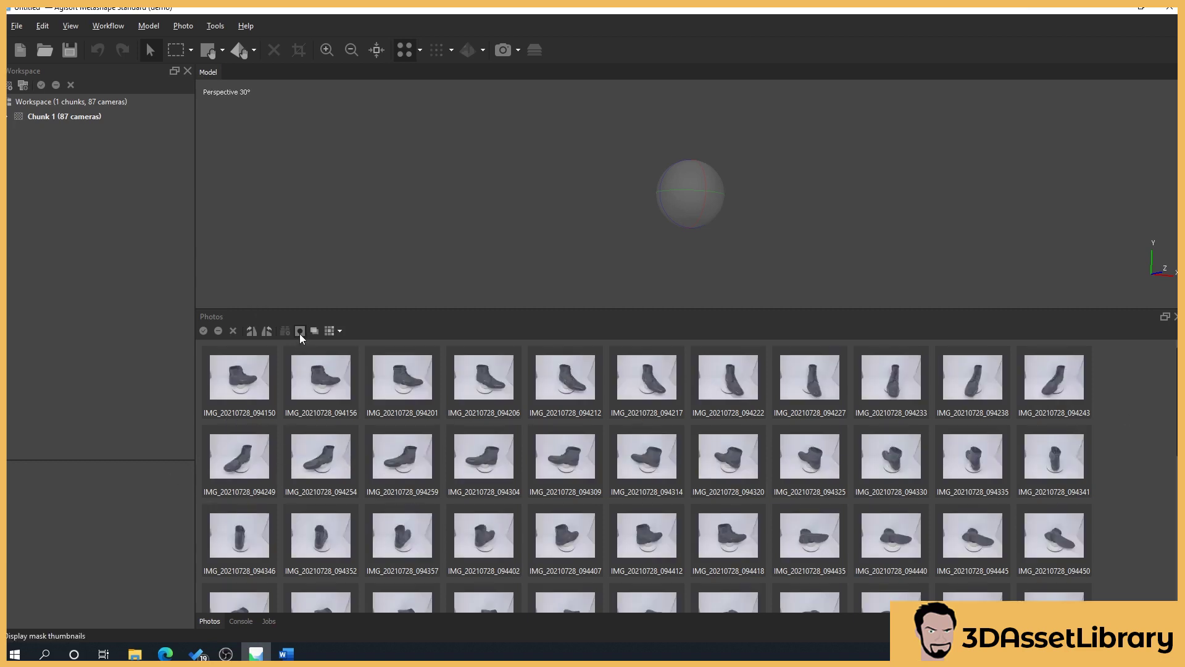
{"action": "left_click", "coordinate": [300, 332]}
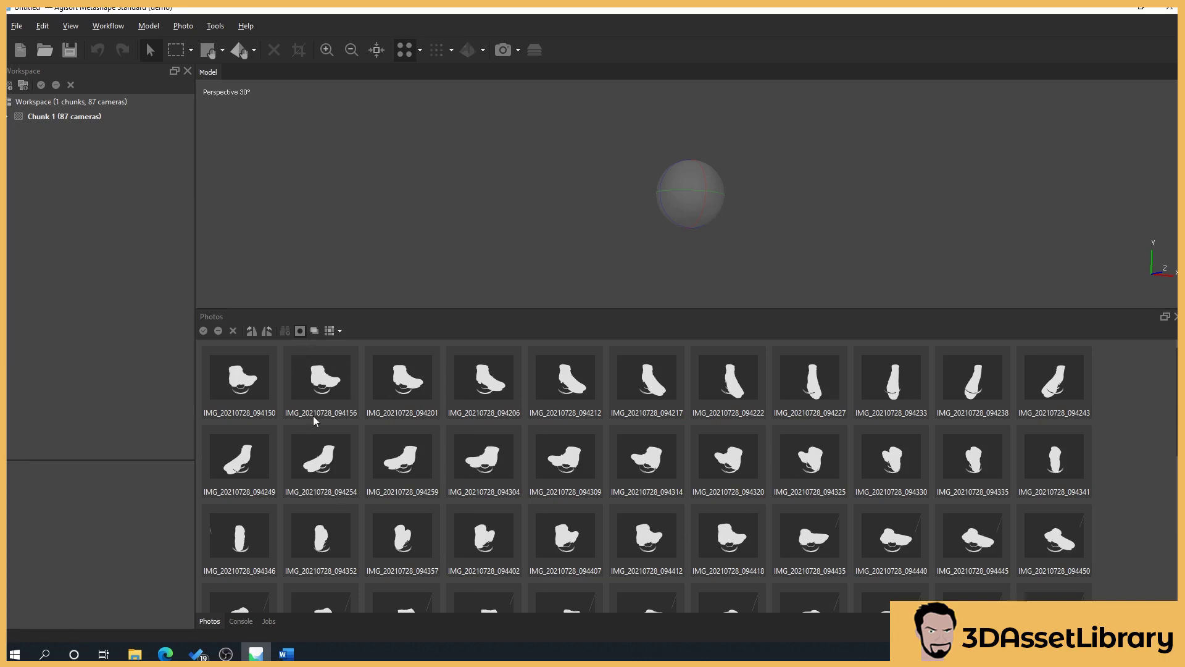
{"action": "left_click", "coordinate": [1149, 443]}
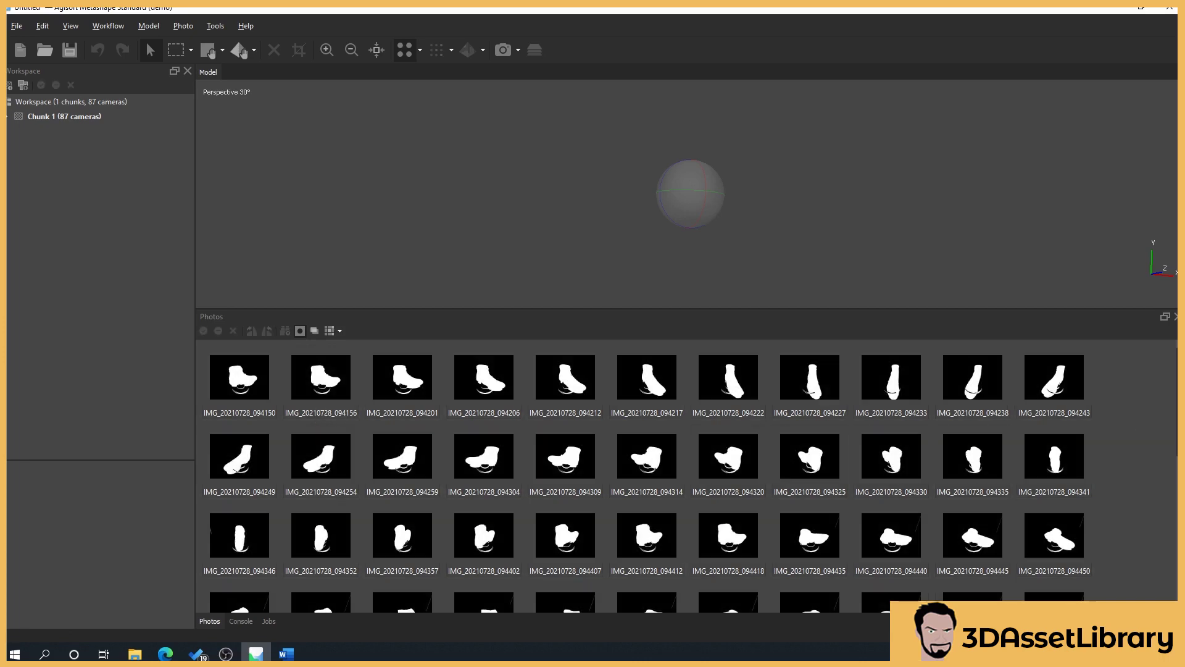
{"action": "scroll", "coordinate": [837, 584], "scroll_direction": "down", "scroll_amount": 6}
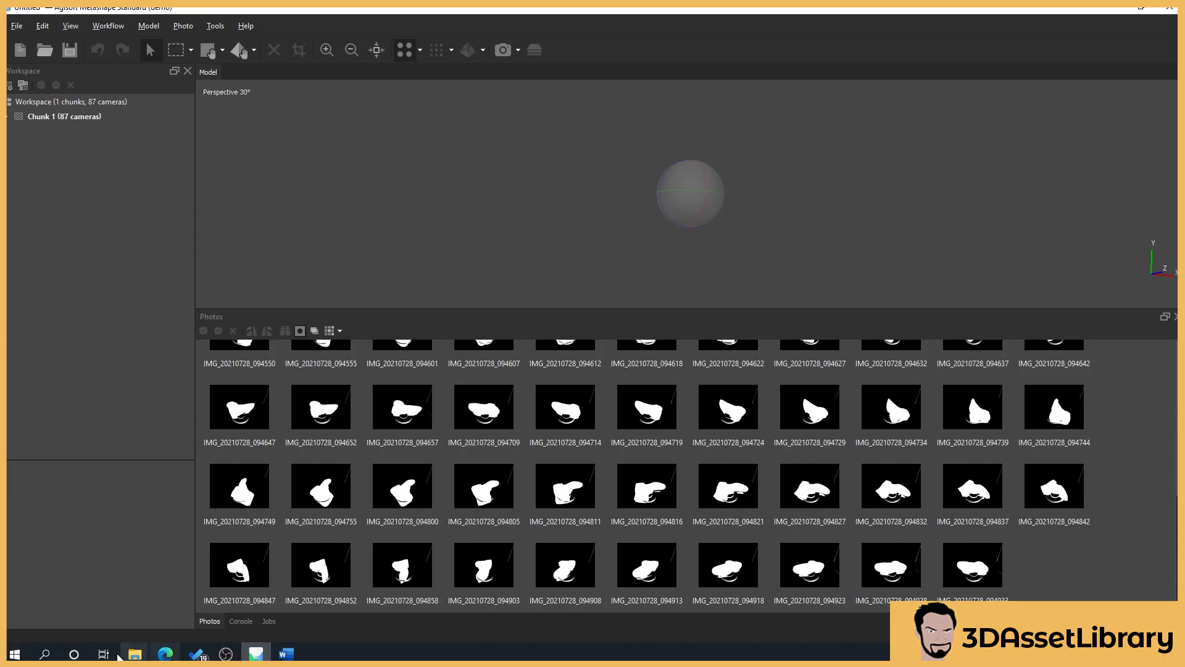
Add photos 095005 through 095735 to the Metashape chunk, making 174 cameras.
{"action": "mouse_move", "coordinate": [143, 659]}
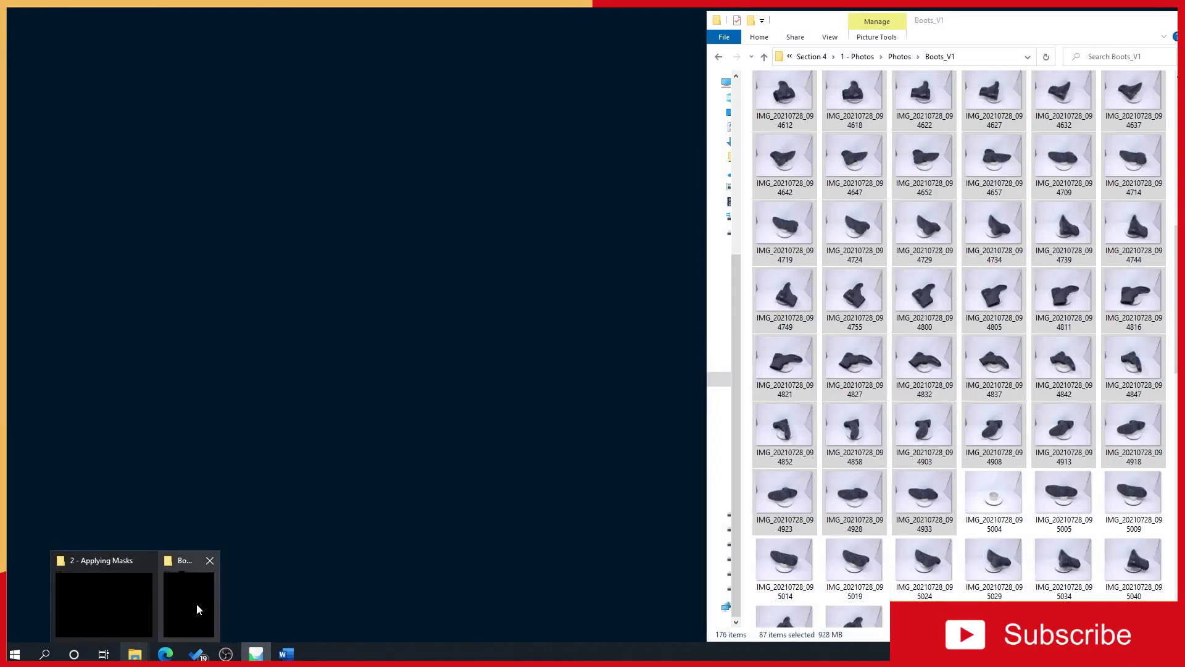
{"action": "left_click", "coordinate": [196, 602]}
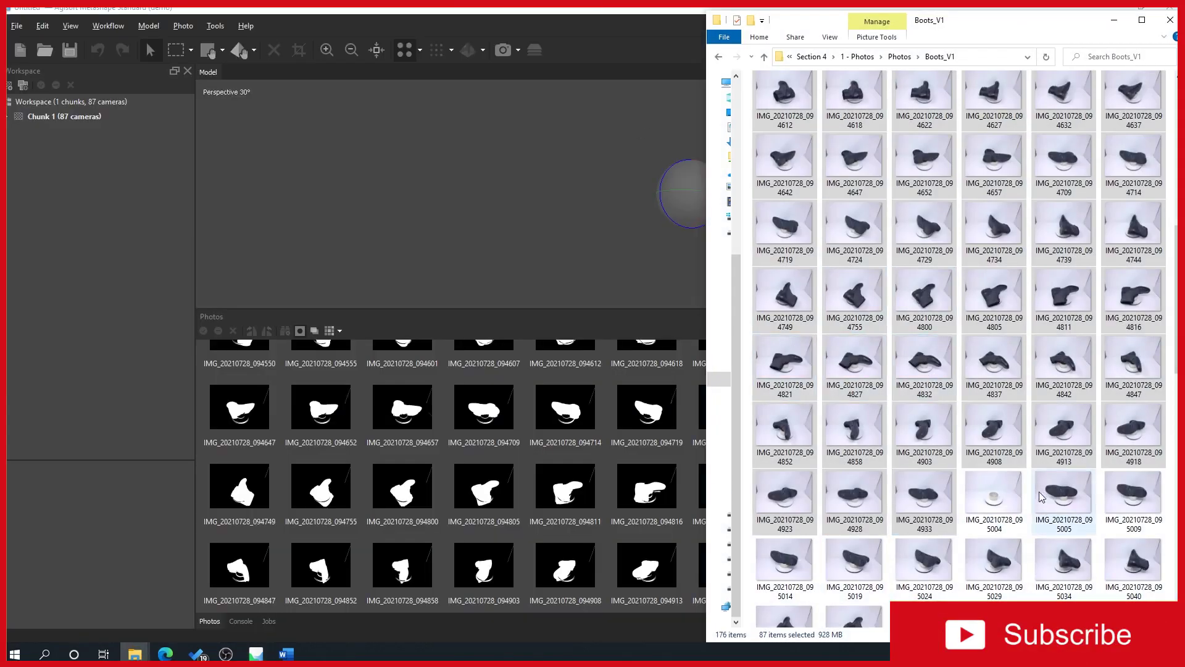
{"action": "left_click", "coordinate": [1068, 499]}
{"action": "scroll", "coordinate": [1068, 487], "scroll_direction": "down", "scroll_amount": 1}
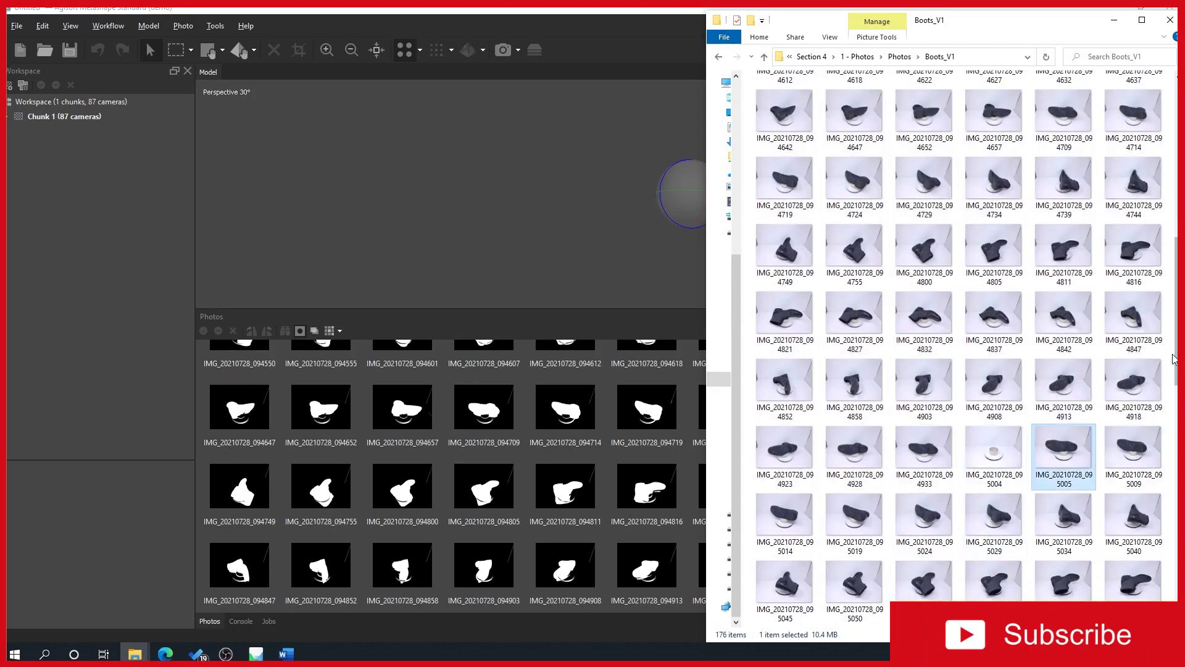
{"action": "left_click_drag", "start_coordinate": [1175, 364], "coordinate": [1166, 552]}
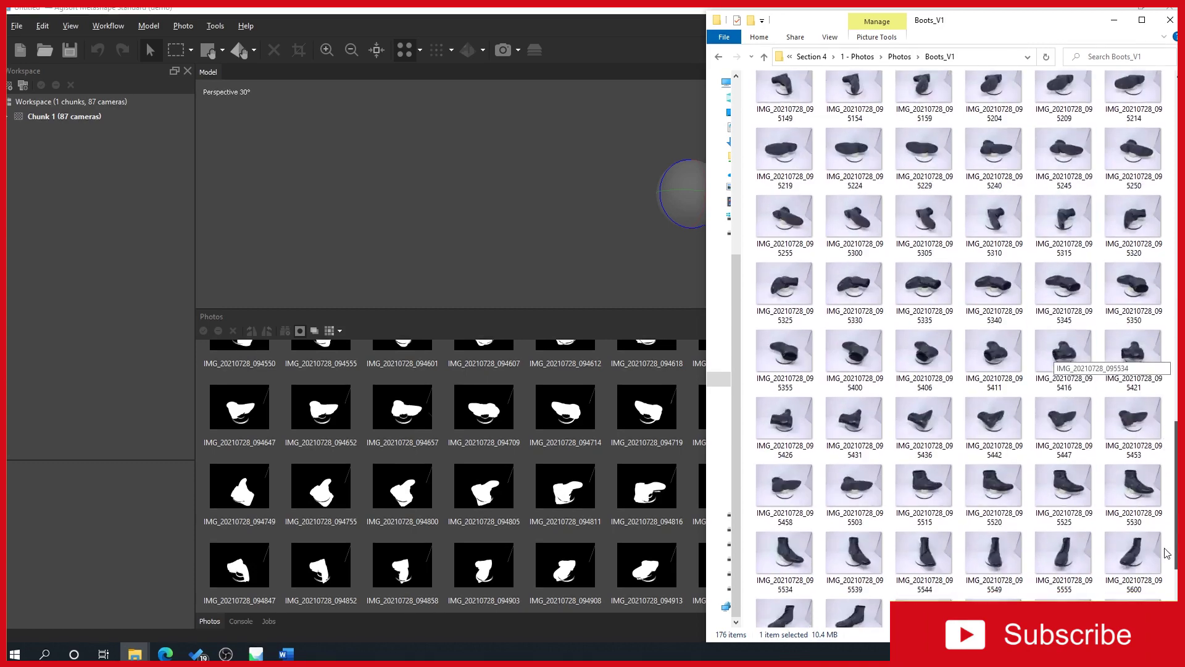
{"action": "scroll", "coordinate": [1167, 552], "scroll_direction": "down", "scroll_amount": 4}
{"action": "left_click", "coordinate": [785, 583], "text": "shift"}
{"action": "left_click_drag", "start_coordinate": [784, 577], "coordinate": [62, 142]}
{"action": "scroll", "coordinate": [892, 519], "scroll_direction": "up", "scroll_amount": 10}
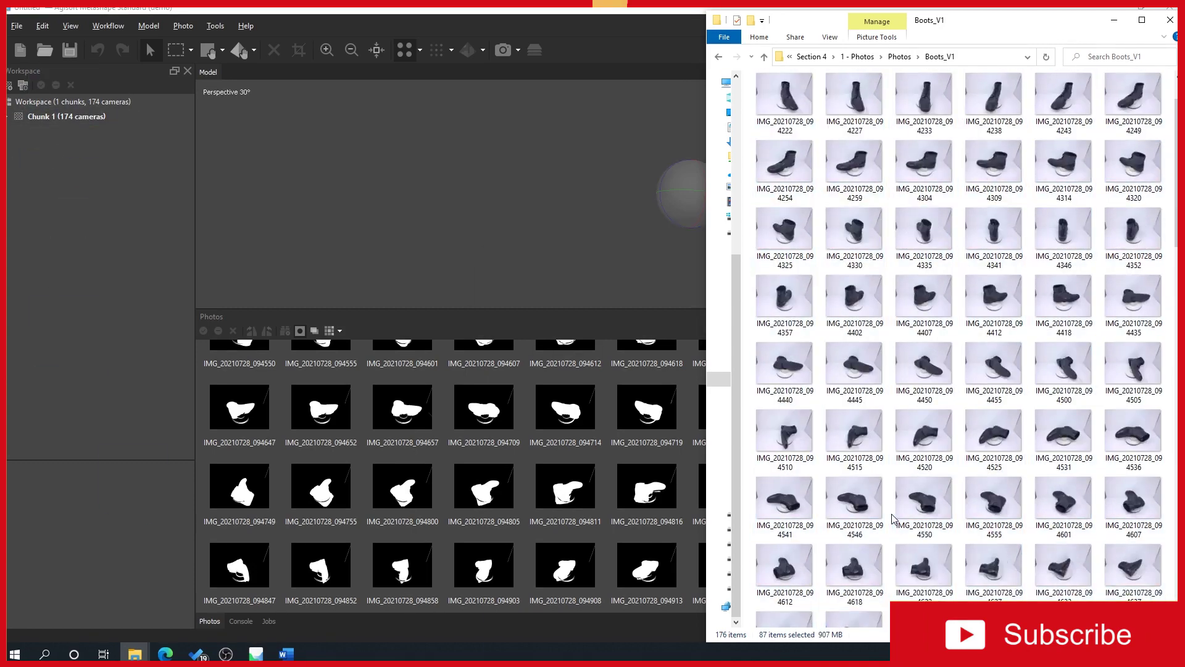
{"action": "scroll", "coordinate": [892, 519], "scroll_direction": "down", "scroll_amount": 9}
Rename the empty-turntable photo 095004 to Mask2.
{"action": "left_click", "coordinate": [990, 412]}
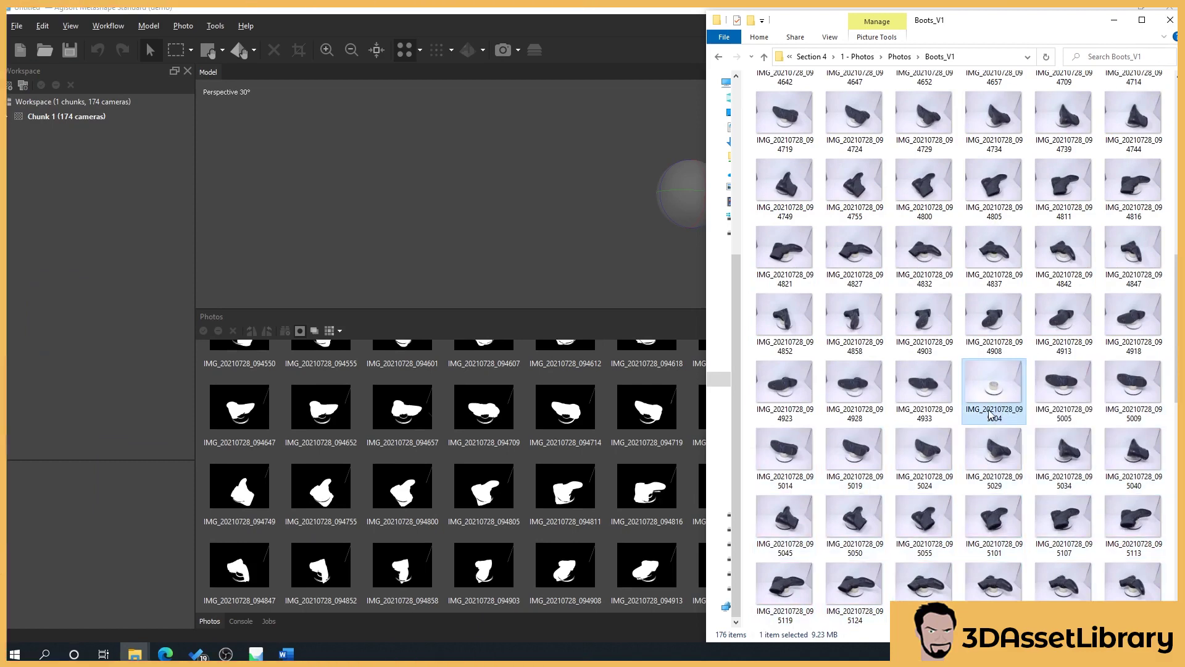
{"action": "key", "text": "F2"}
{"action": "type", "text": "Mask2"}
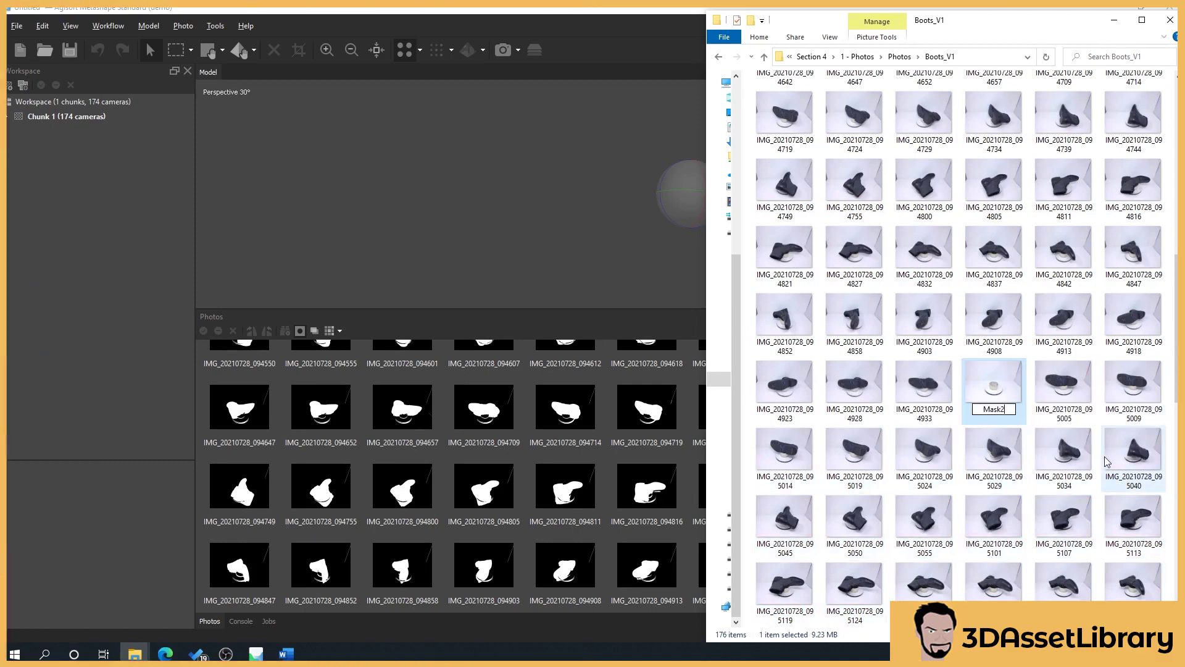
{"action": "key", "text": "Return"}
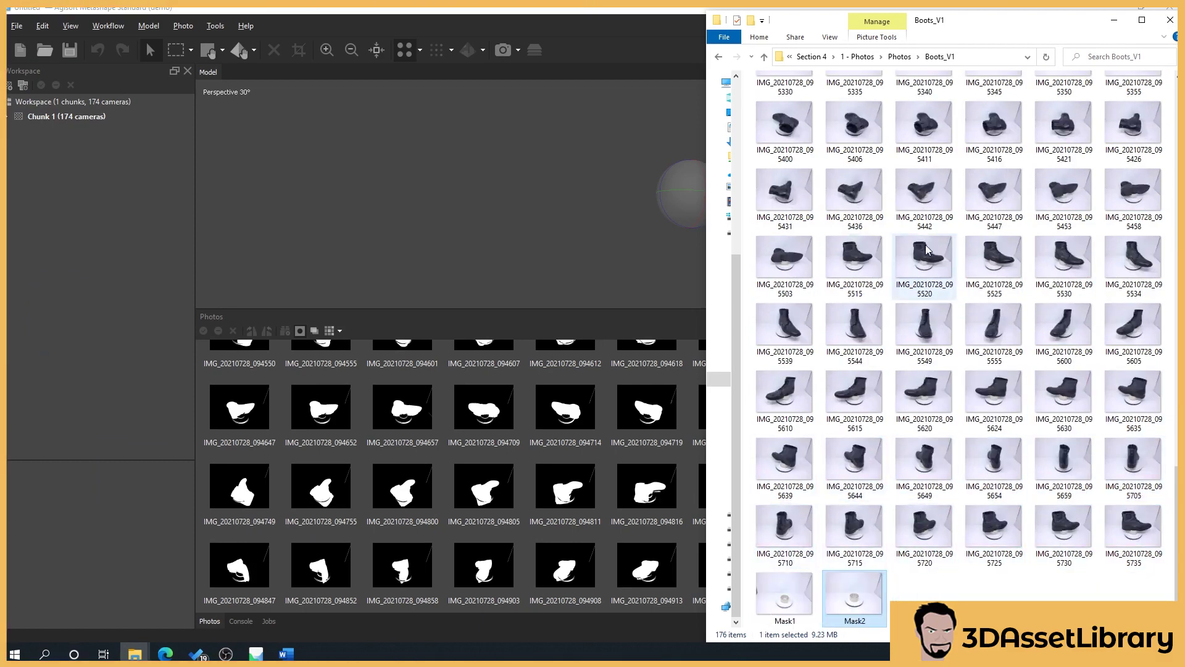
{"action": "left_click", "coordinate": [692, 440]}
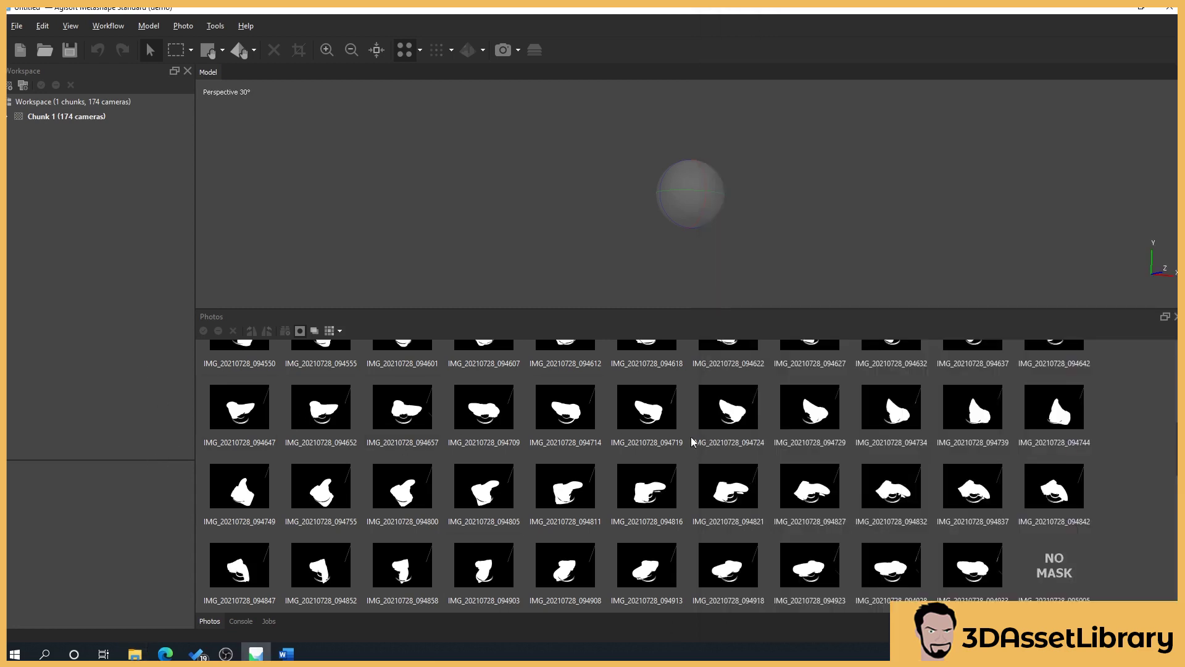
Expand Chunk 1, review photos versus masks, and select the NO MASK photos from 095005.
{"action": "left_click", "coordinate": [7, 116]}
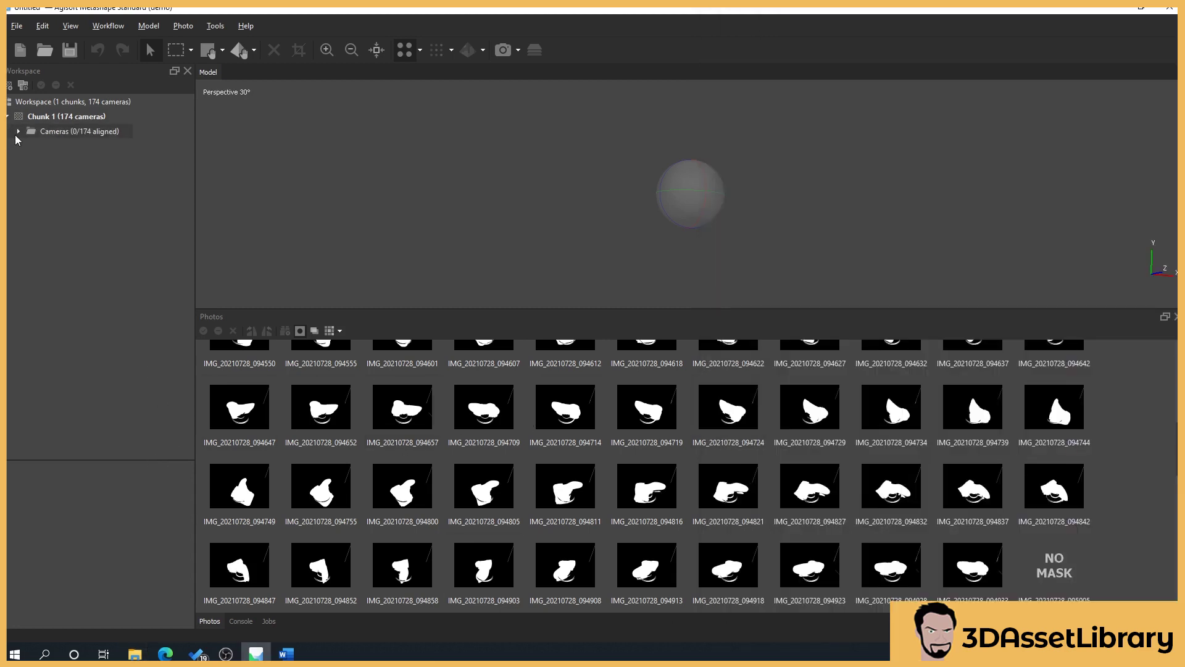
{"action": "left_click", "coordinate": [300, 330]}
{"action": "scroll", "coordinate": [544, 474], "scroll_direction": "up", "scroll_amount": 5}
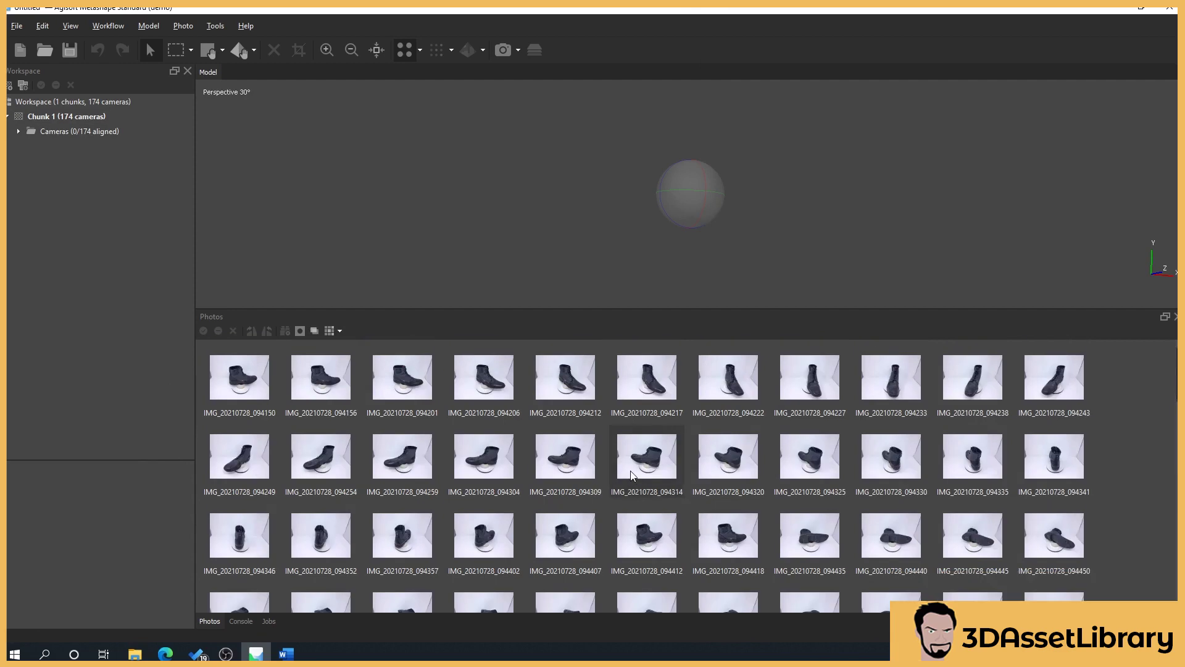
{"action": "scroll", "coordinate": [1171, 455], "scroll_direction": "down", "scroll_amount": 5}
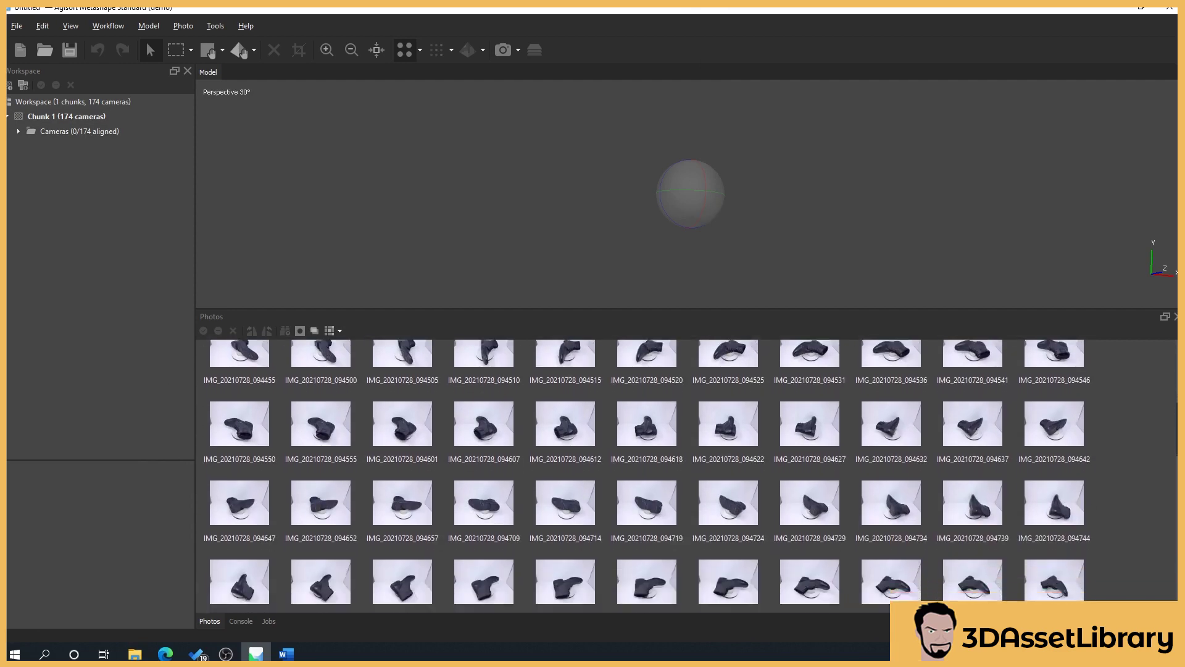
{"action": "scroll", "coordinate": [1128, 498], "scroll_direction": "down", "scroll_amount": 6}
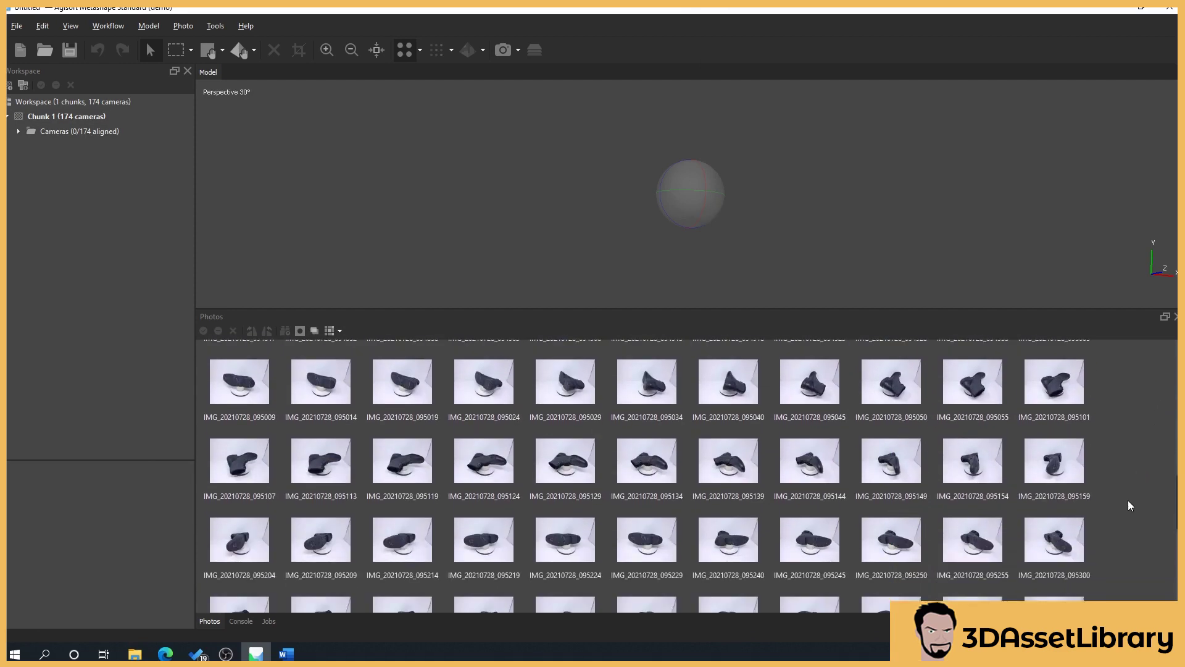
{"action": "scroll", "coordinate": [1127, 522], "scroll_direction": "up", "scroll_amount": 3}
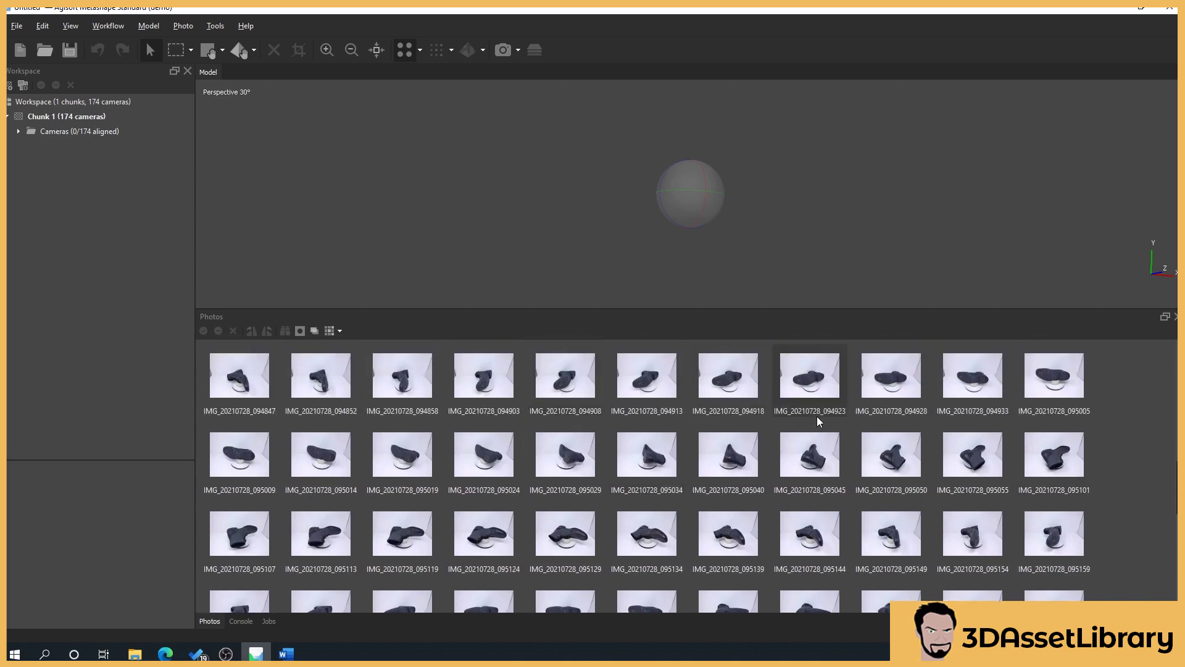
{"action": "left_click", "coordinate": [300, 331]}
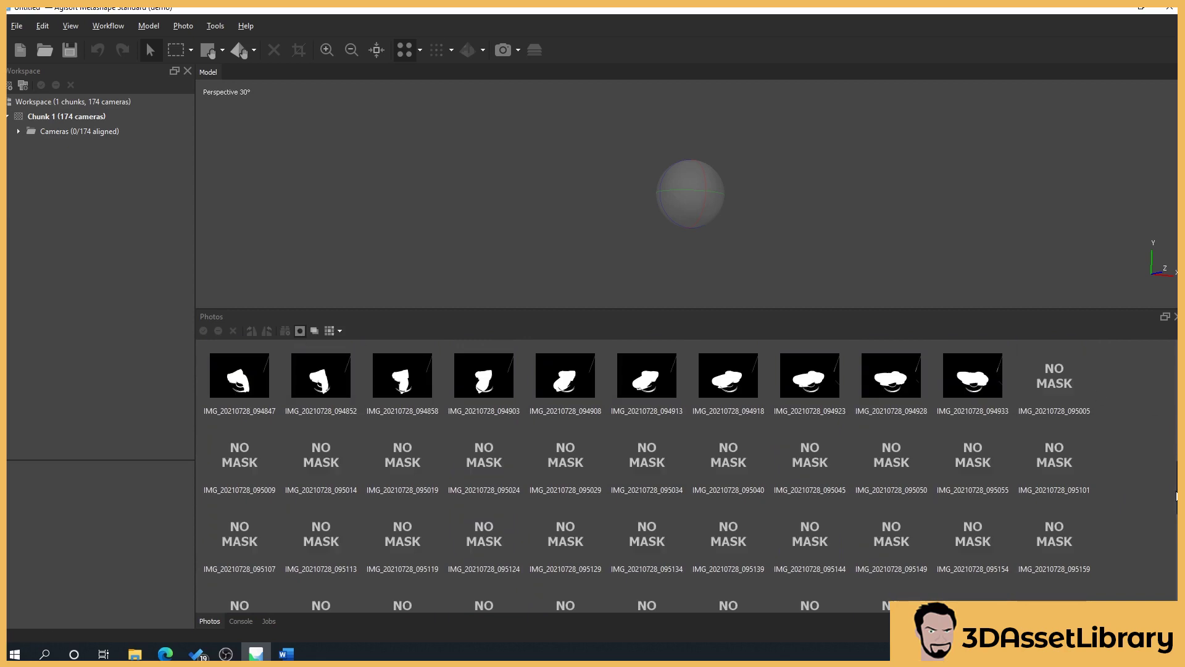
{"action": "scroll", "coordinate": [973, 500], "scroll_direction": "up", "scroll_amount": 1}
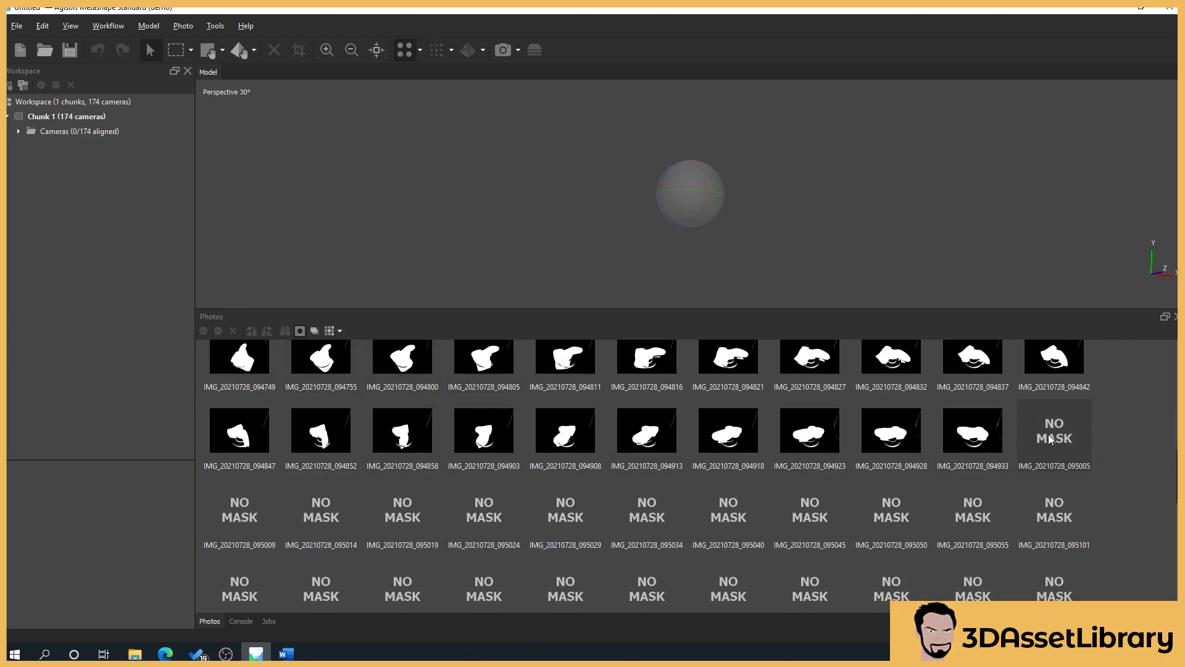
{"action": "scroll", "coordinate": [1060, 445], "scroll_direction": "down", "scroll_amount": 6}
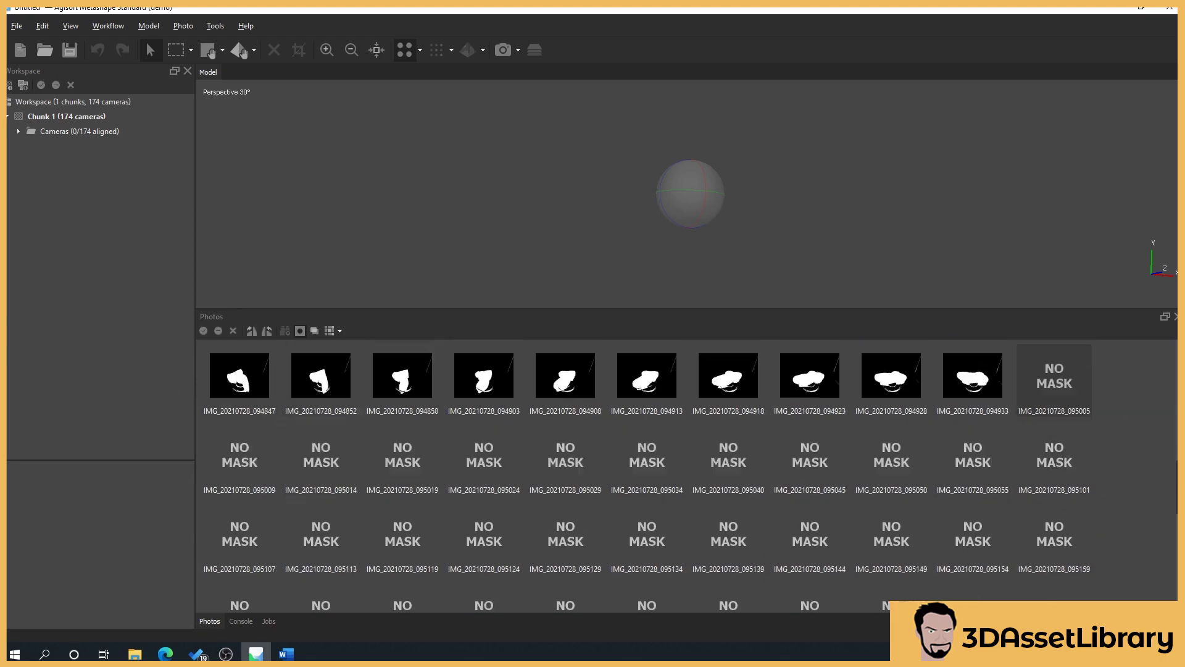
{"action": "key", "text": "ctrl+a"}
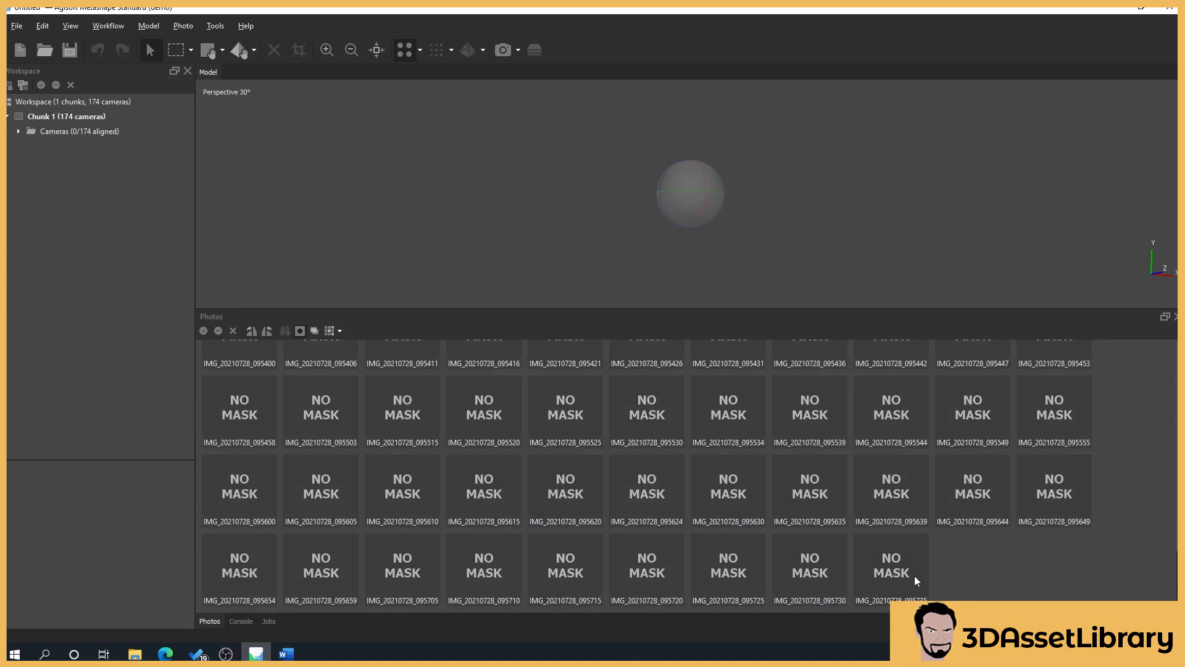
Import From Background masks for the selected photos using the Boots_V1 folder's plate.
{"action": "right_click", "coordinate": [698, 494]}
{"action": "mouse_move", "coordinate": [740, 384]}
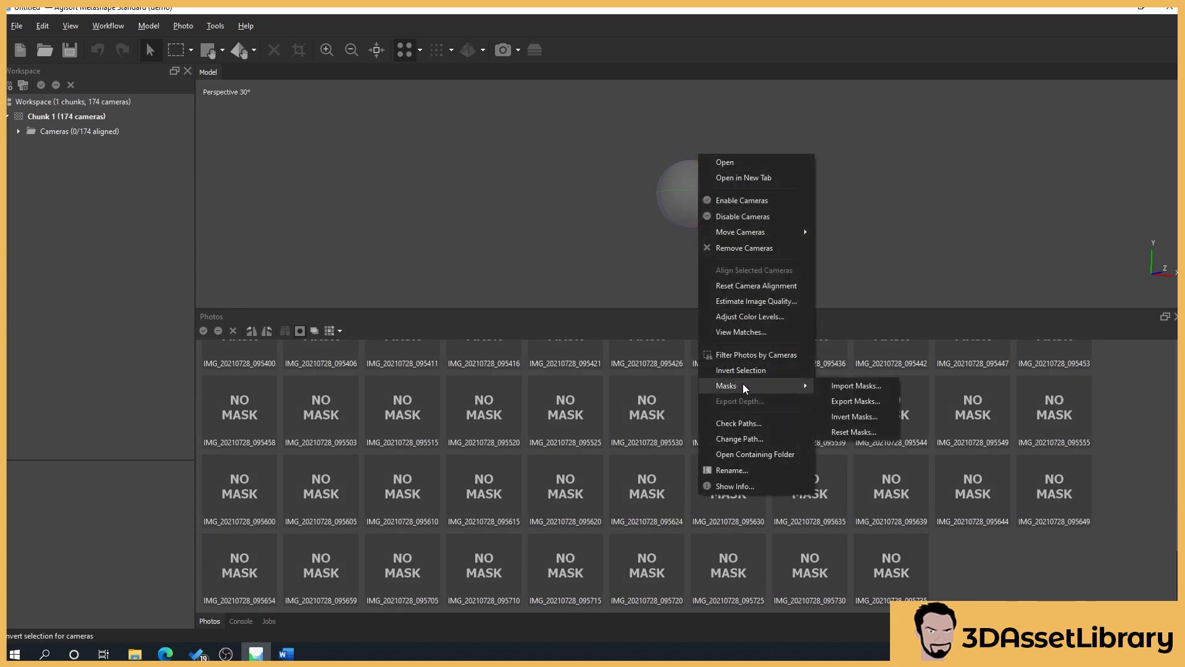
{"action": "left_click", "coordinate": [850, 384]}
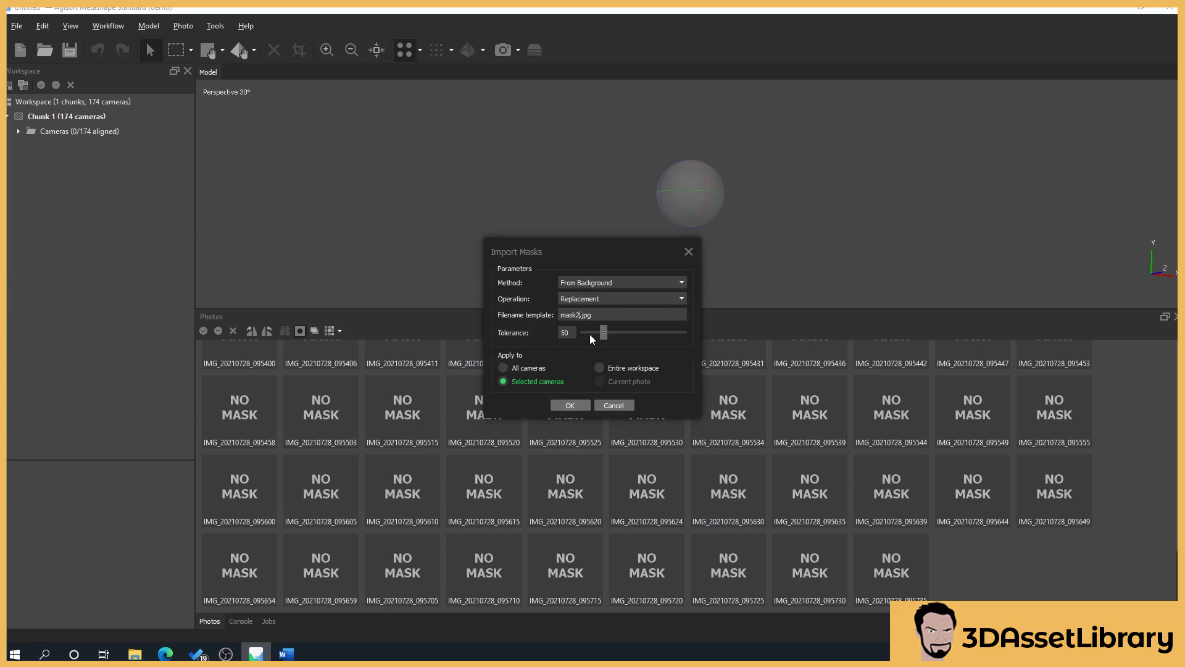
{"action": "left_click", "coordinate": [569, 406]}
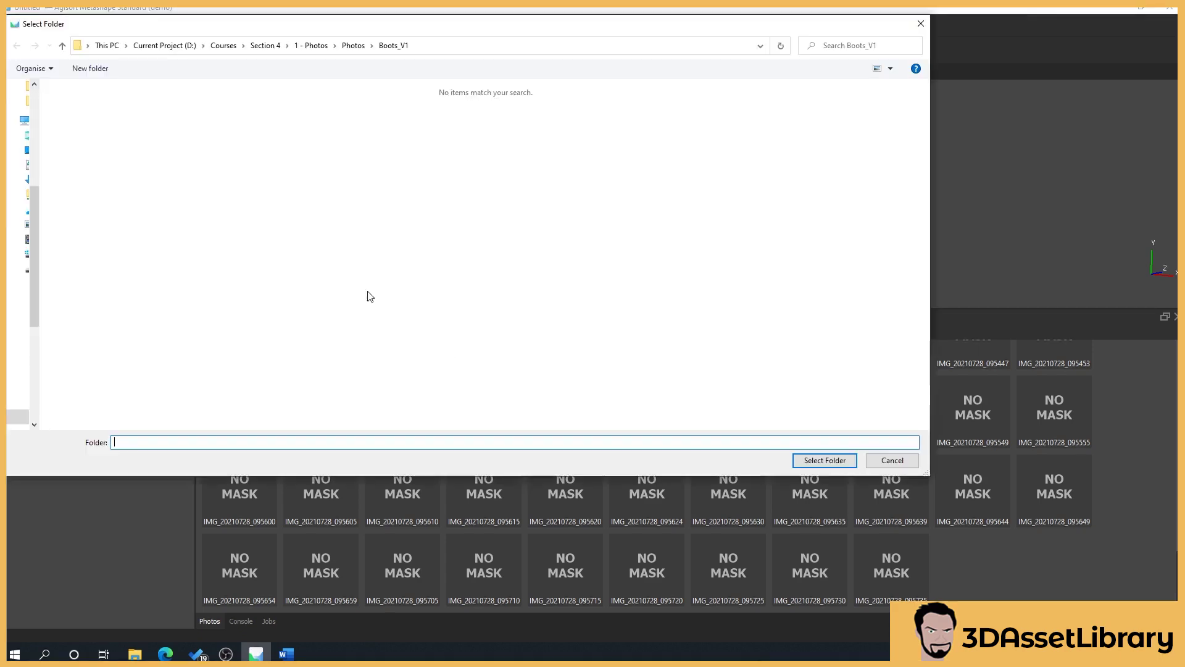
{"action": "left_click", "coordinate": [852, 460]}
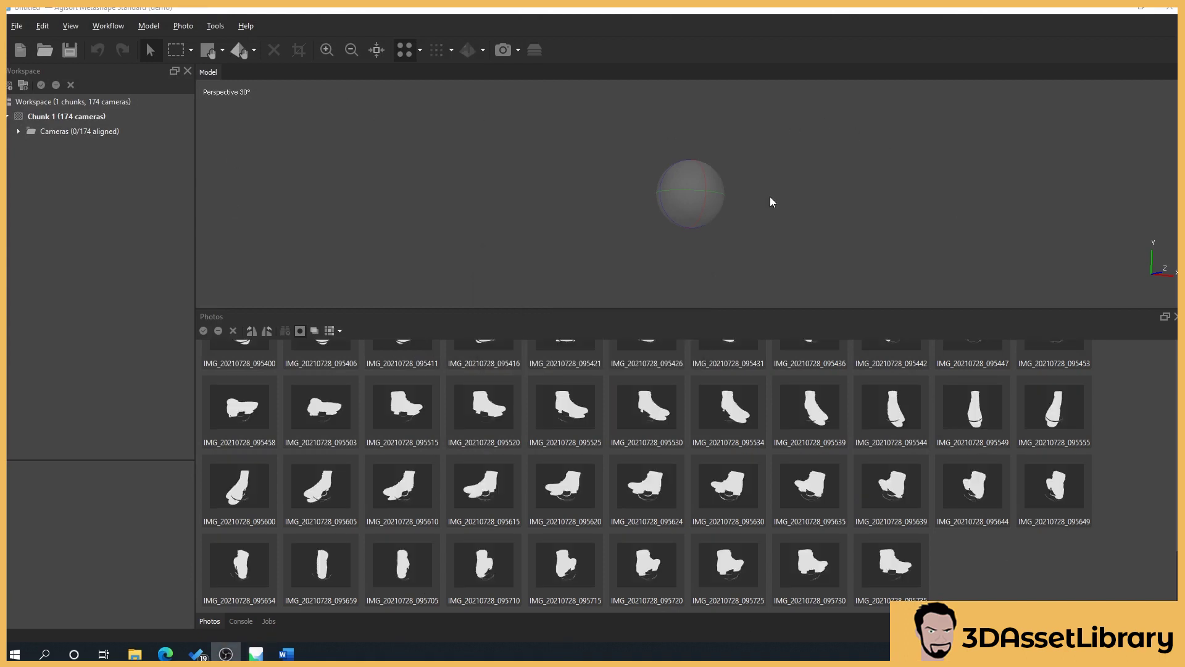
{"action": "scroll", "coordinate": [505, 451], "scroll_direction": "up", "scroll_amount": 12}
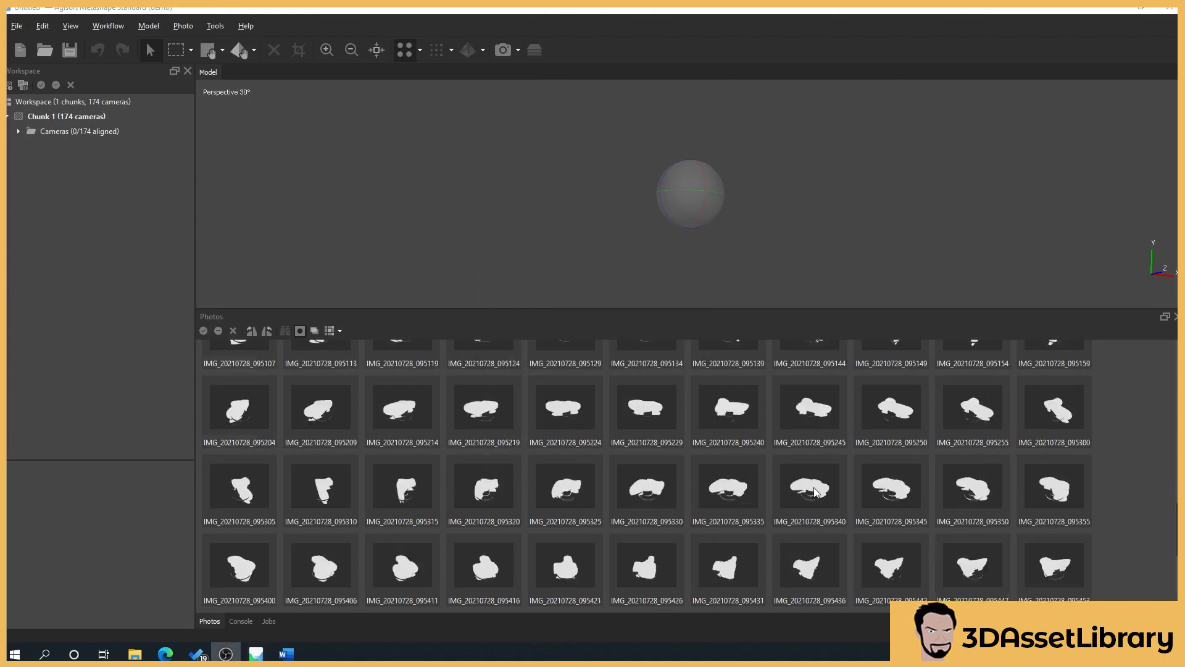
{"action": "scroll", "coordinate": [1116, 507], "scroll_direction": "down", "scroll_amount": 12}
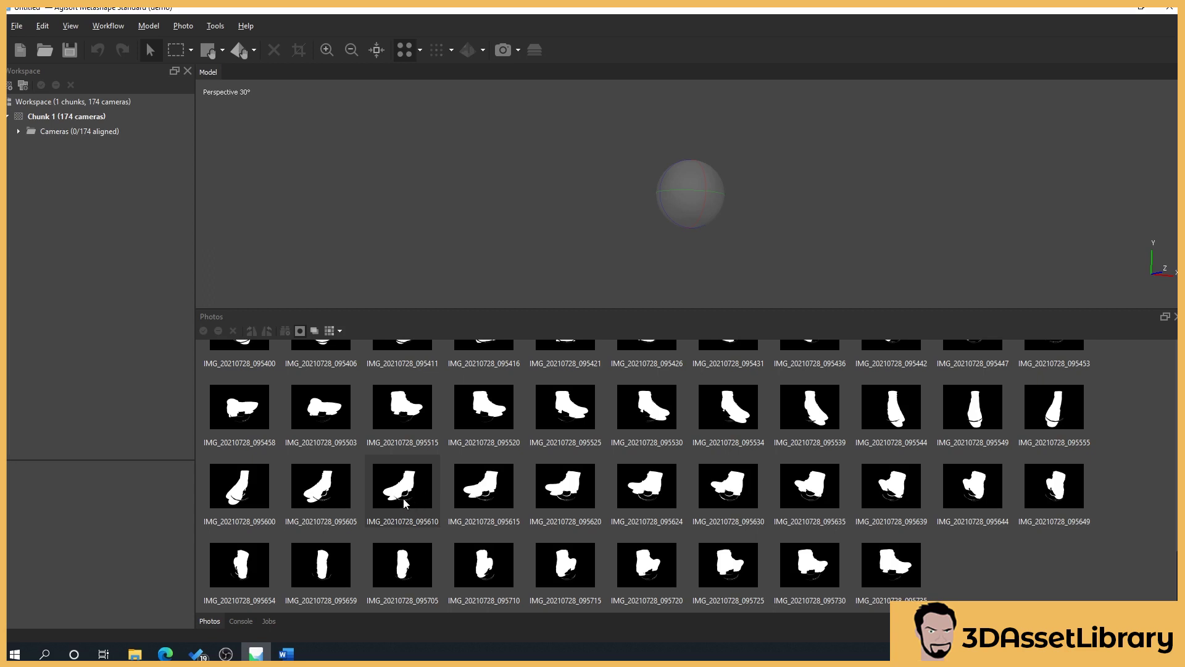
{"action": "scroll", "coordinate": [596, 506], "scroll_direction": "up", "scroll_amount": 5}
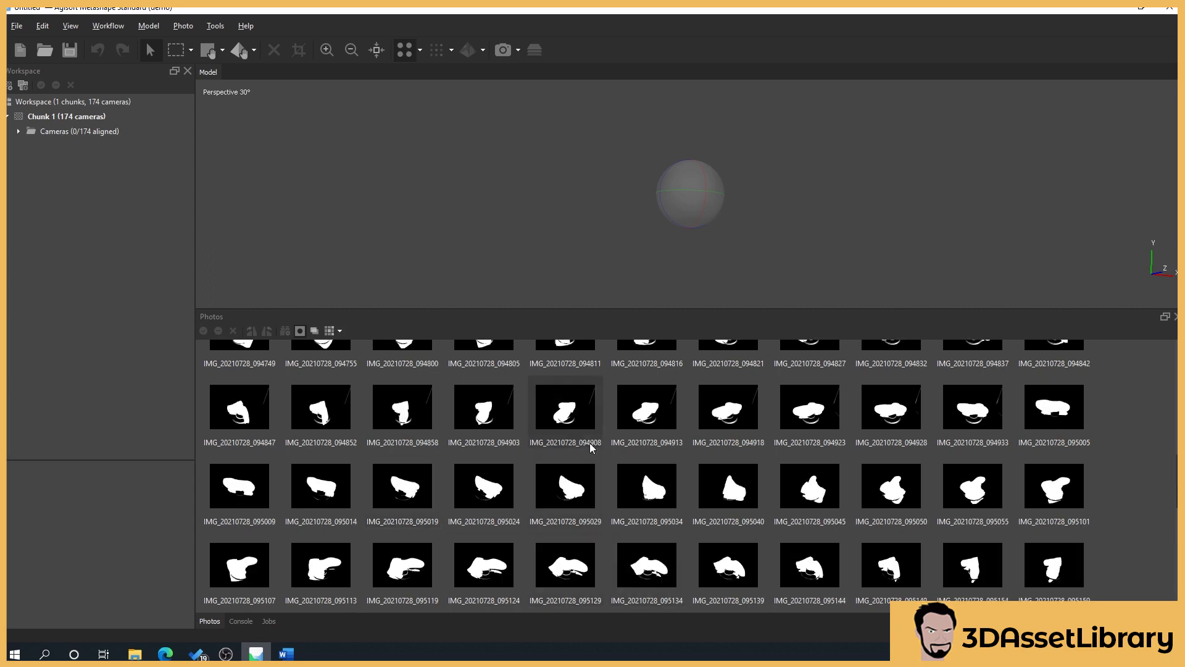
{"action": "scroll", "coordinate": [590, 443], "scroll_direction": "up", "scroll_amount": 6}
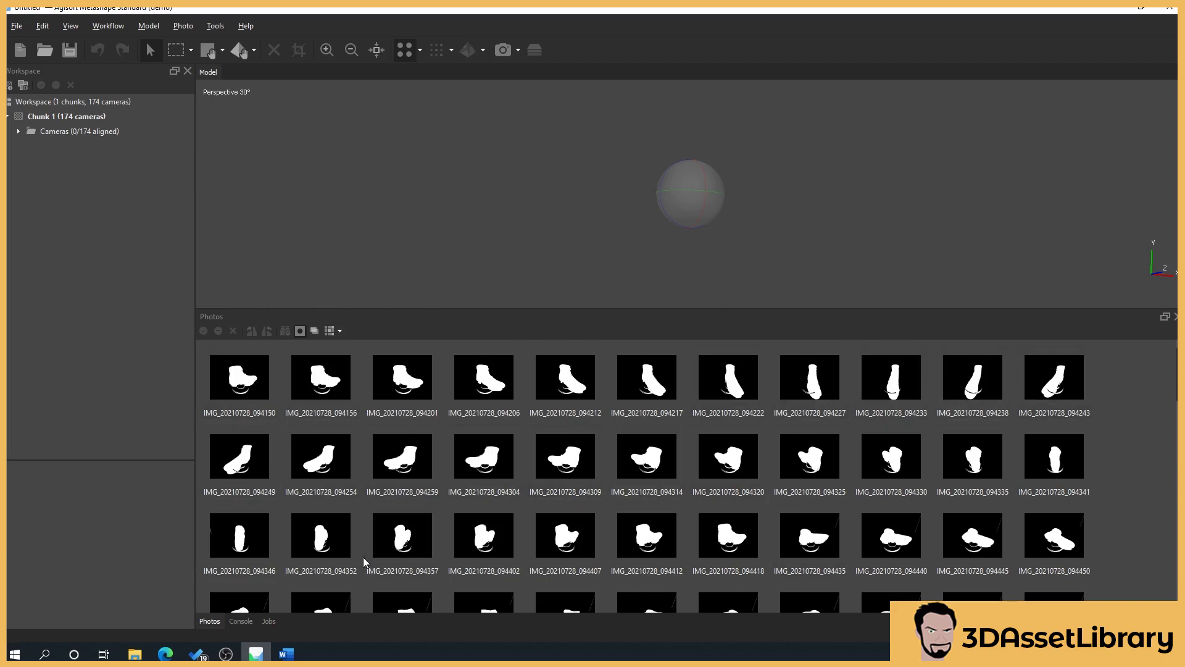
{"action": "scroll", "coordinate": [1110, 458], "scroll_direction": "down", "scroll_amount": 1}
{"action": "scroll", "coordinate": [446, 522], "scroll_direction": "down", "scroll_amount": 2}
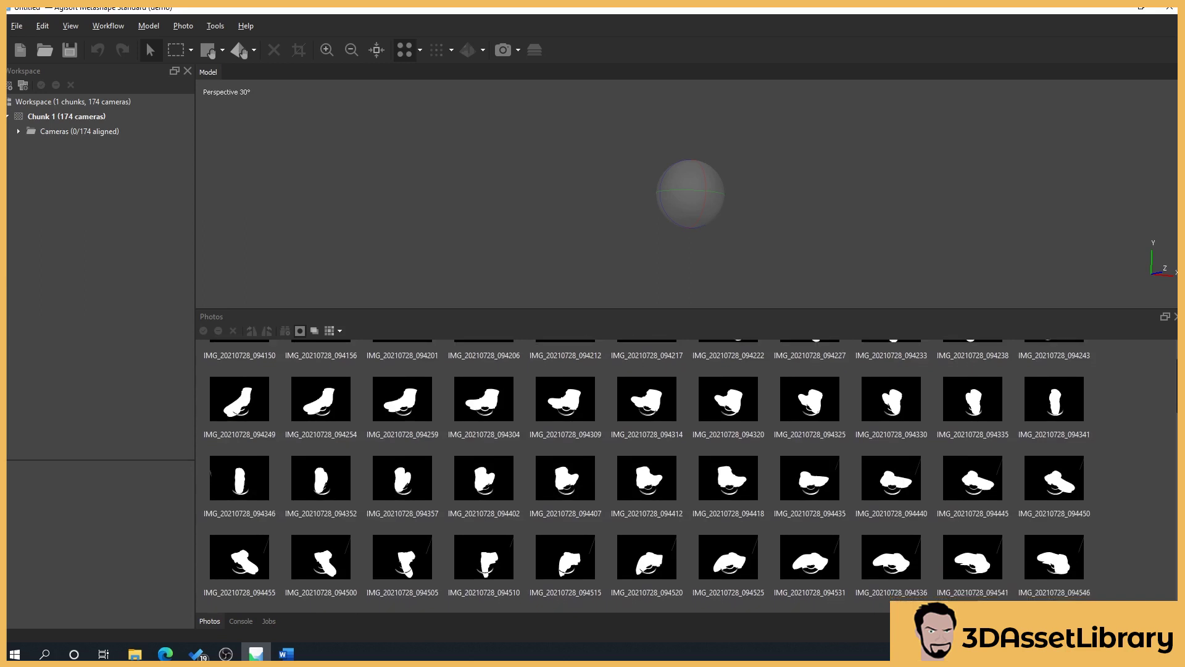
{"action": "scroll", "coordinate": [445, 522], "scroll_direction": "up", "scroll_amount": 3}
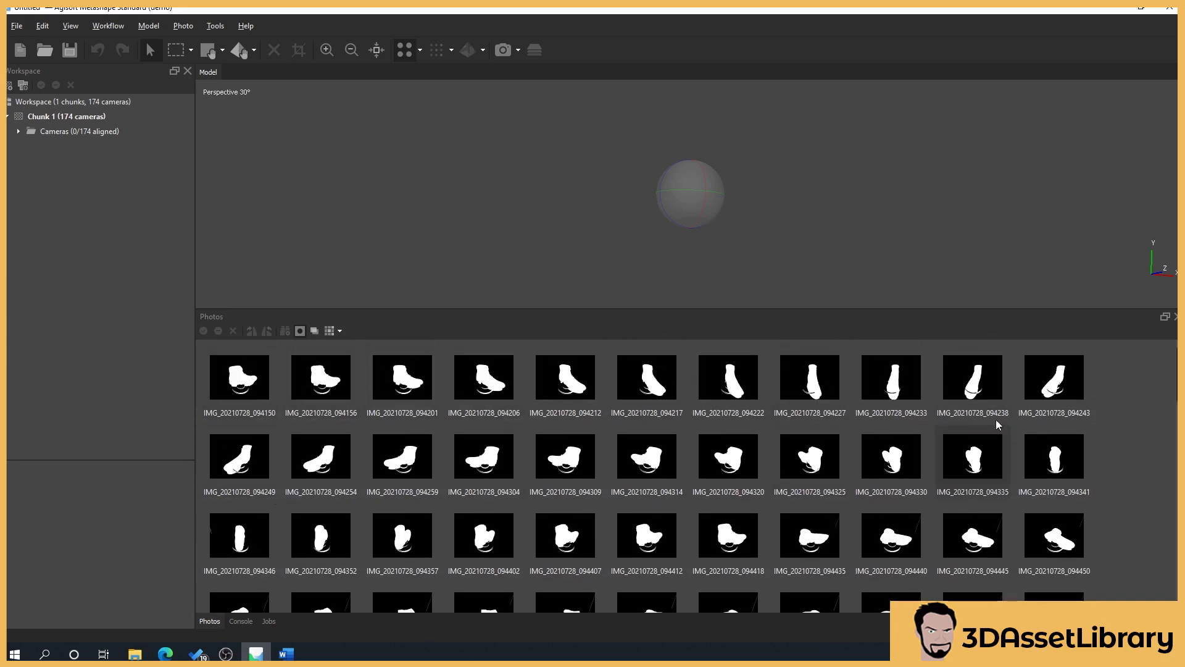
{"action": "scroll", "coordinate": [647, 475], "scroll_direction": "down", "scroll_amount": 1}
{"action": "scroll", "coordinate": [647, 494], "scroll_direction": "down", "scroll_amount": 2}
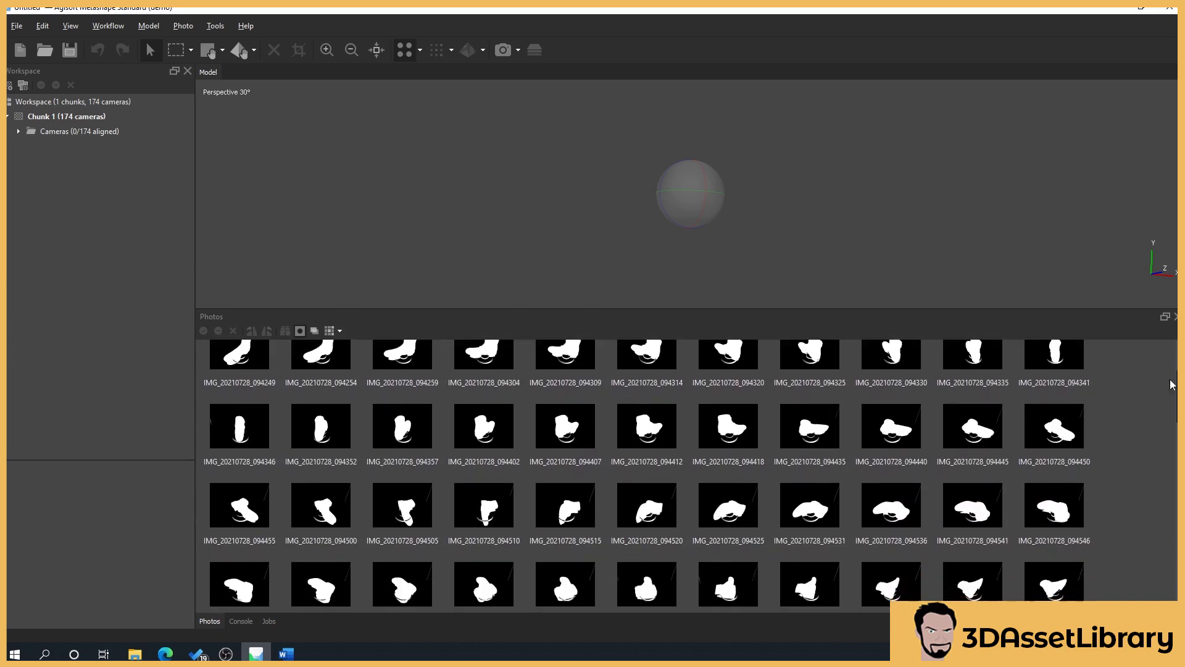